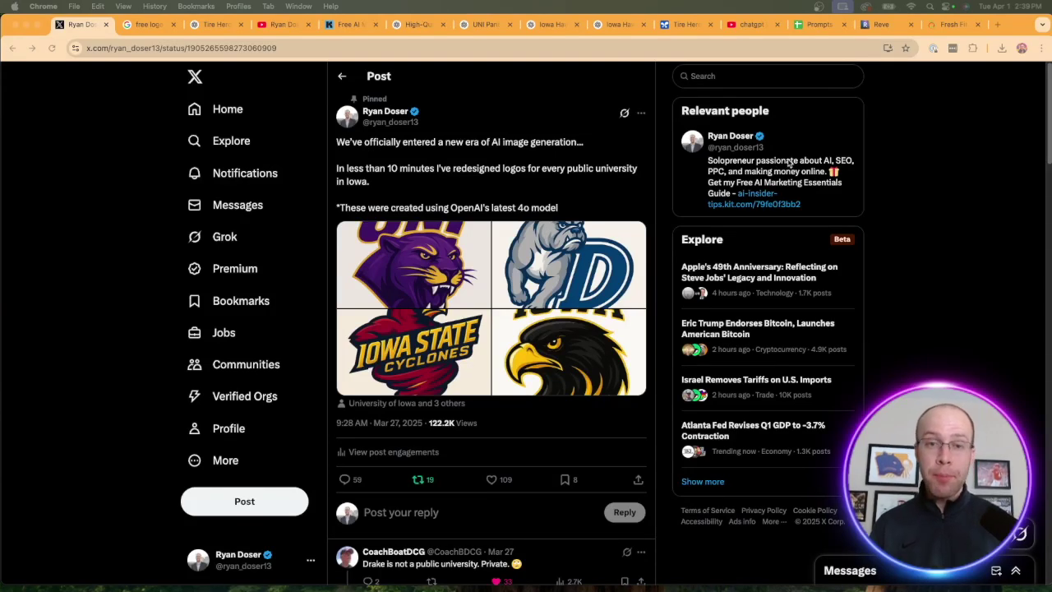
- View the four redesigned Iowa university logos attached to the pinned X post in full size
left_click(463, 245)
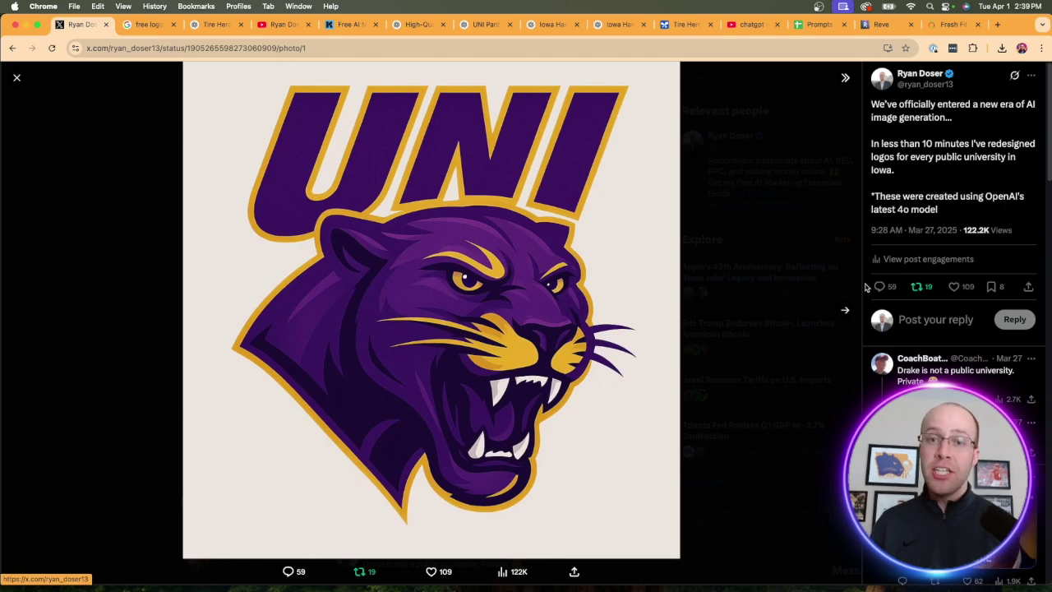
left_click(844, 310)
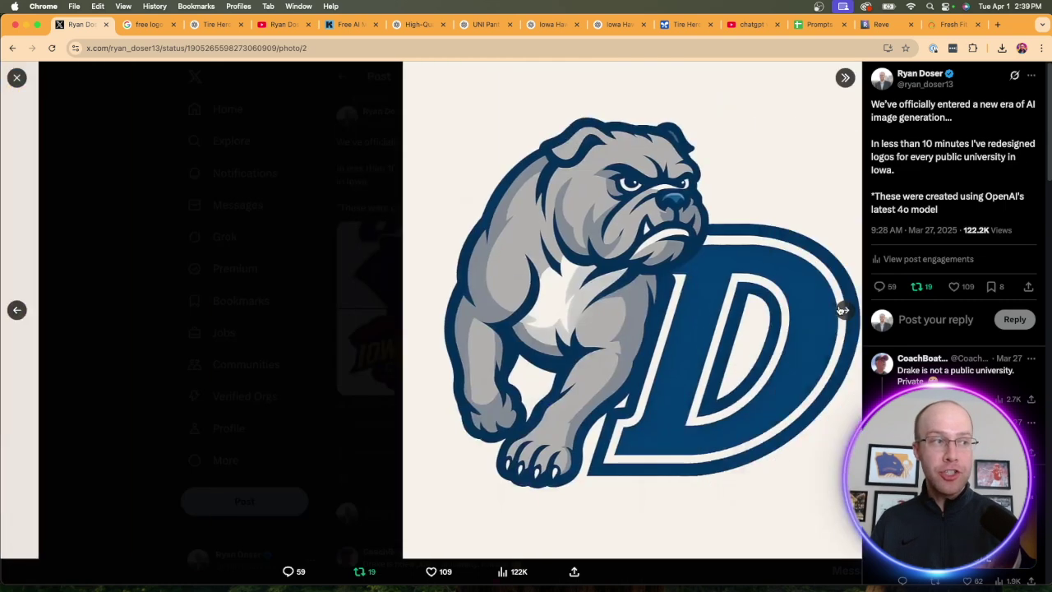
left_click(843, 309)
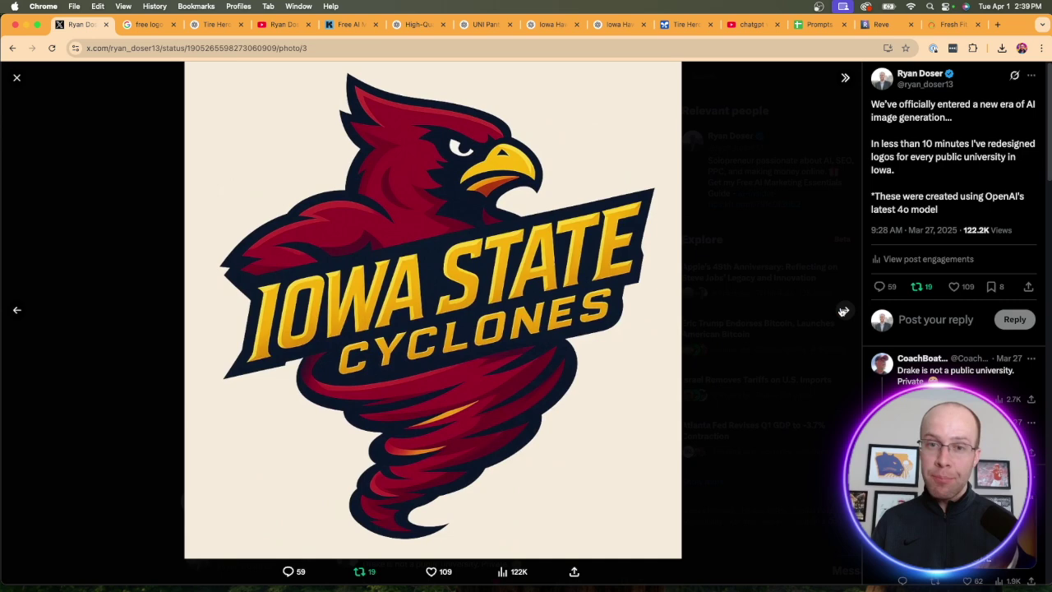
left_click(844, 310)
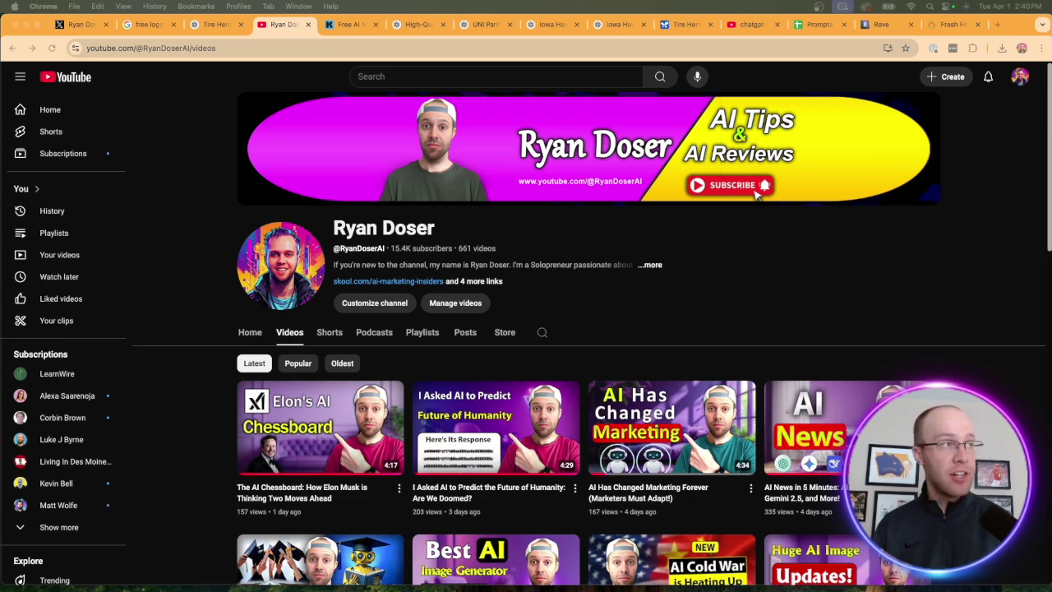
- Open the Free AI Marketing Essentials Guide sign-up page and examine its heading
left_click(352, 25)
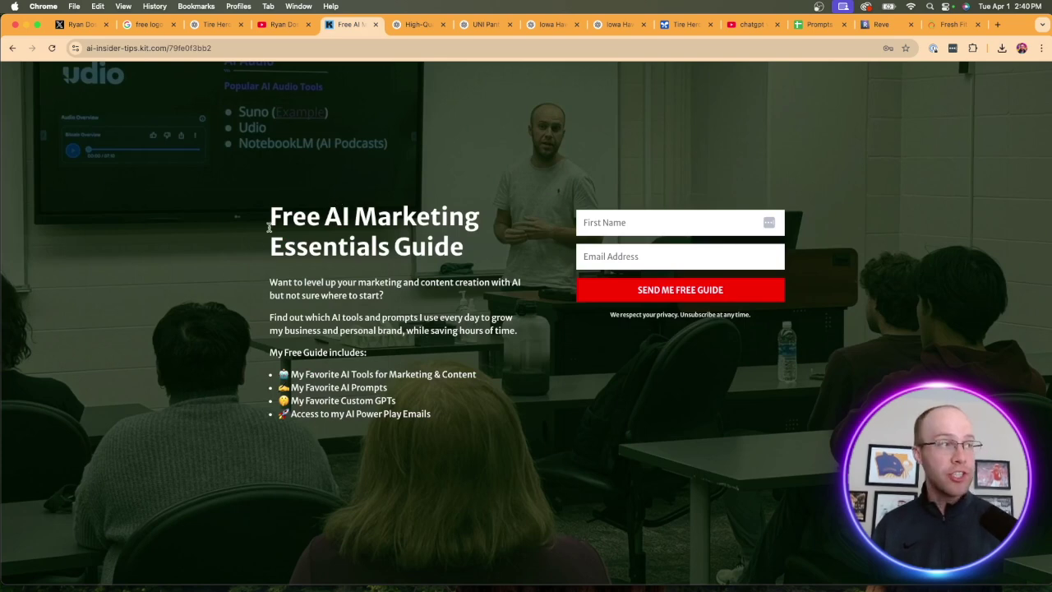
left_click_drag(271, 217, 464, 231)
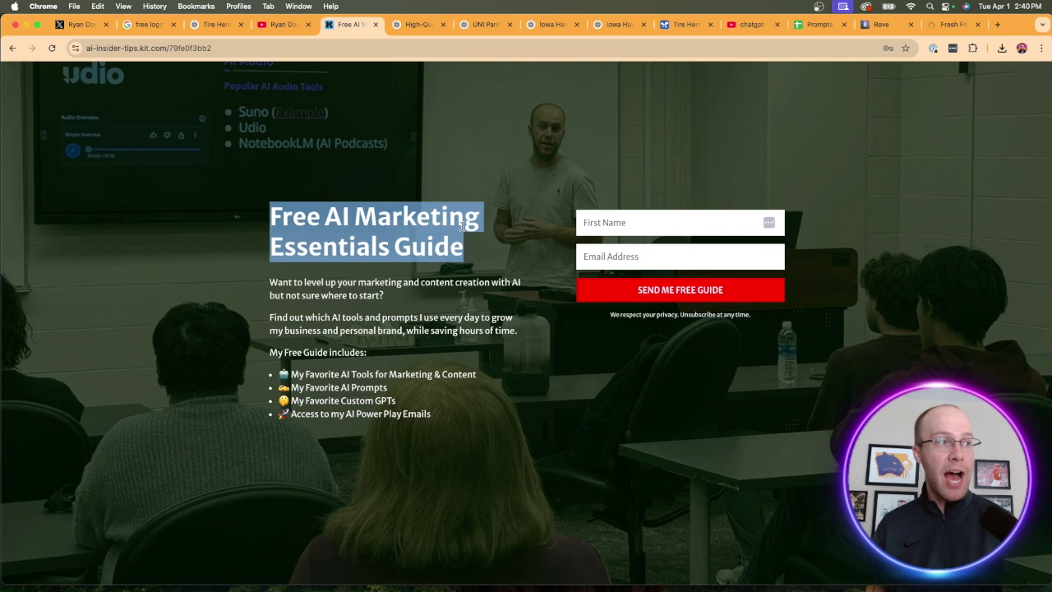
left_click(463, 165)
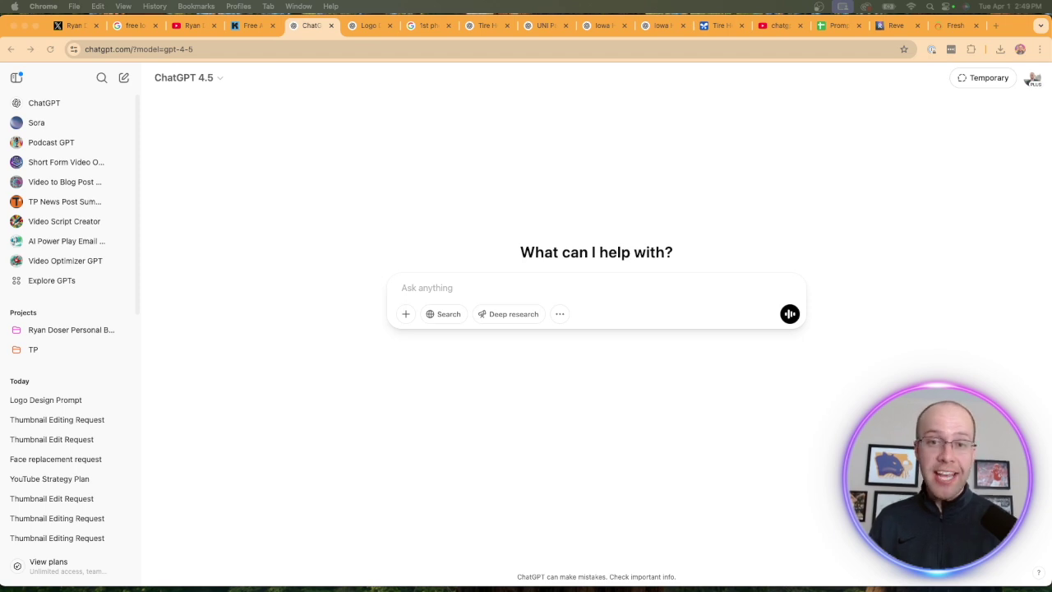
- Attach ffm-logo.webp to the ChatGPT 4.5 prompt and place the Fresh Fit Meals website beside the ChatGPT pages for reference
left_click(407, 313)
left_click(428, 297)
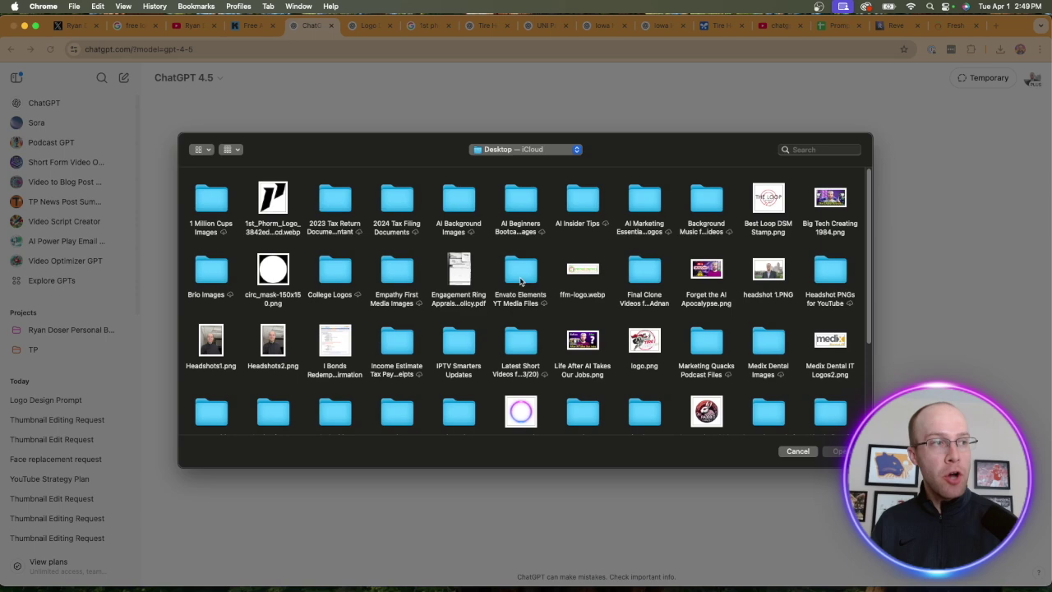
left_click(590, 274)
double_click(590, 274)
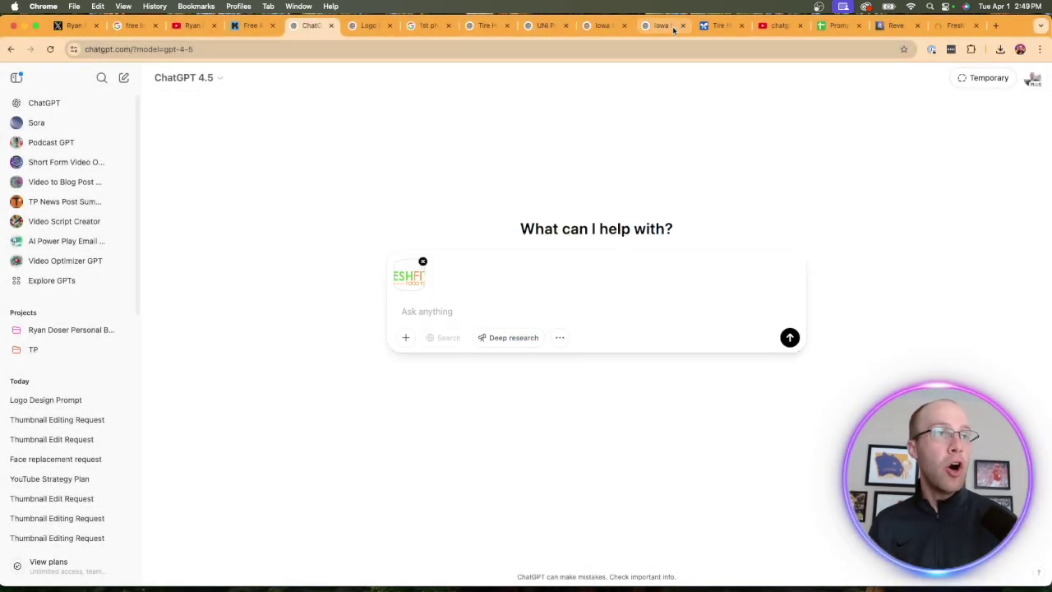
left_click_drag(950, 25, 428, 26)
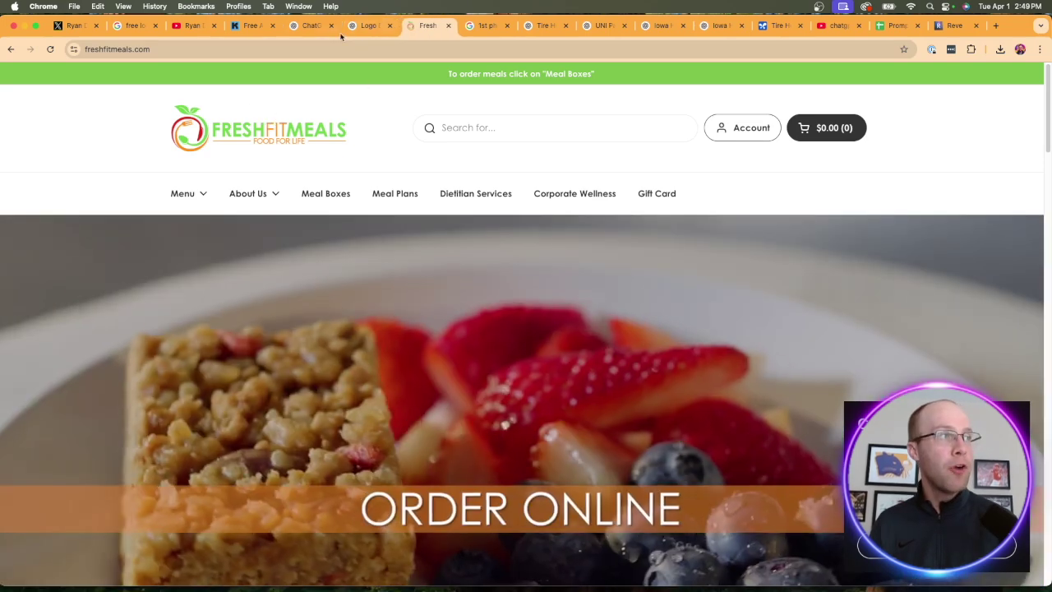
left_click(311, 27)
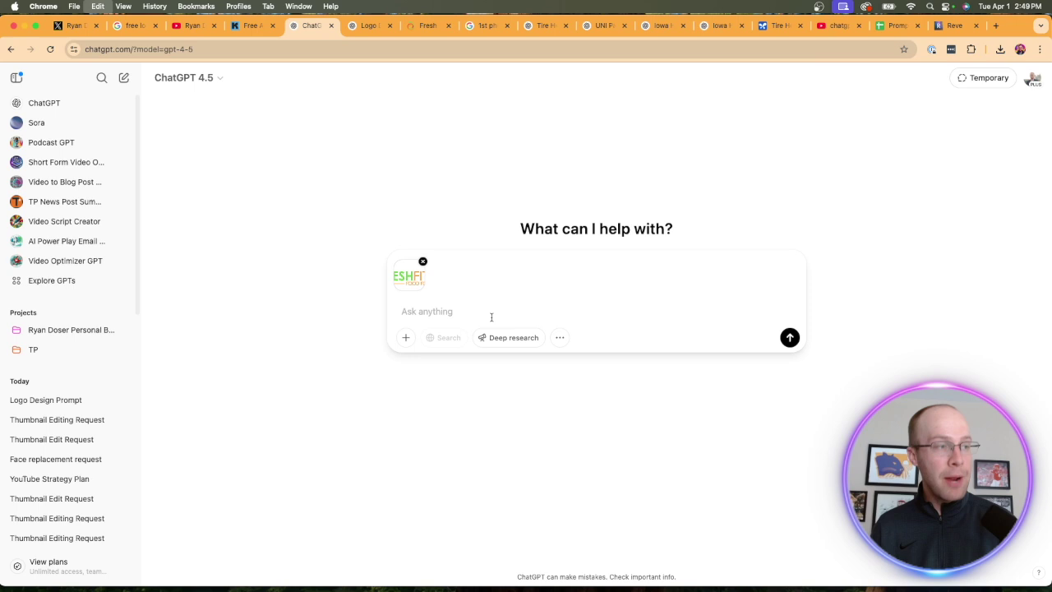
- Ask ChatGPT 4.5 for an advanced prompt for a higher-quality version of the uploaded company logo, stating that no image should be created
type("I've uploaded my current company logo. Now generate an advanced prompt I can use for a higher-quality logo. Don't create an image I just need a prompt.")
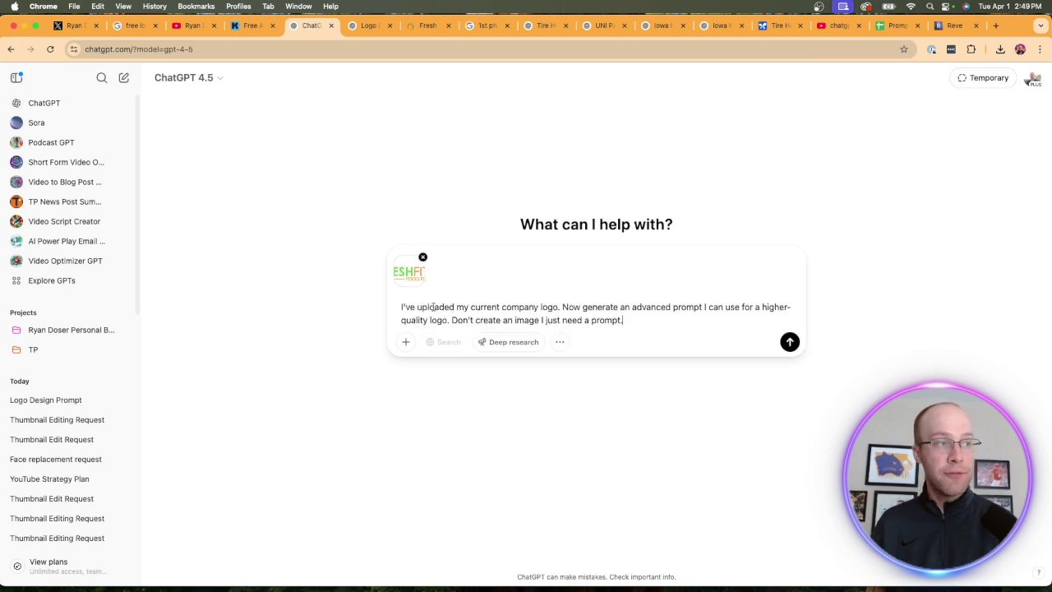
mouse_move(454, 309)
left_mouse_down()
mouse_move(711, 305)
mouse_move(679, 322)
mouse_move(452, 322)
left_mouse_up()
left_click(562, 313)
left_click(679, 321)
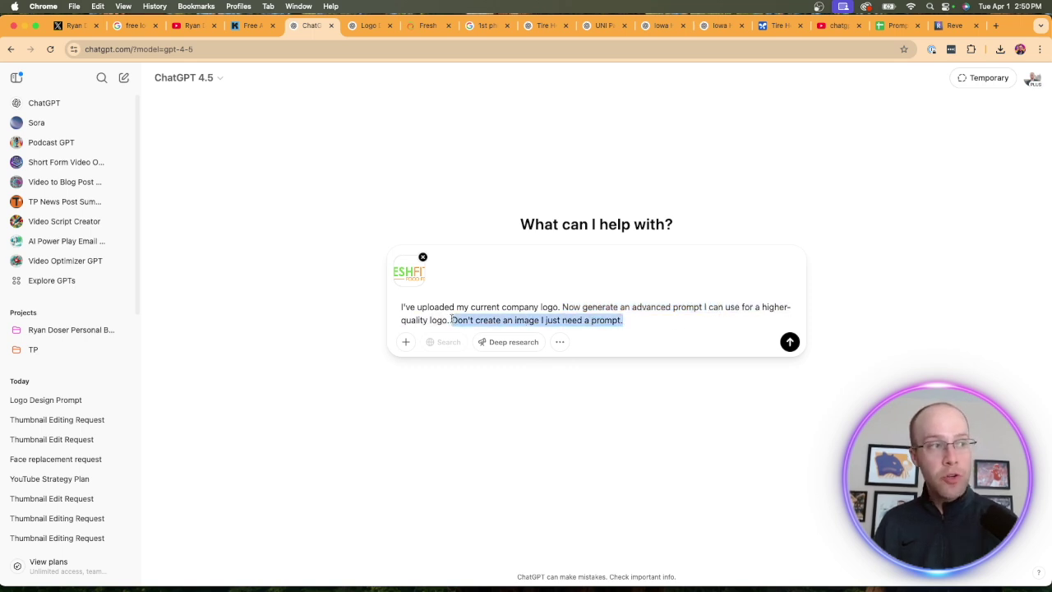
left_click(498, 318)
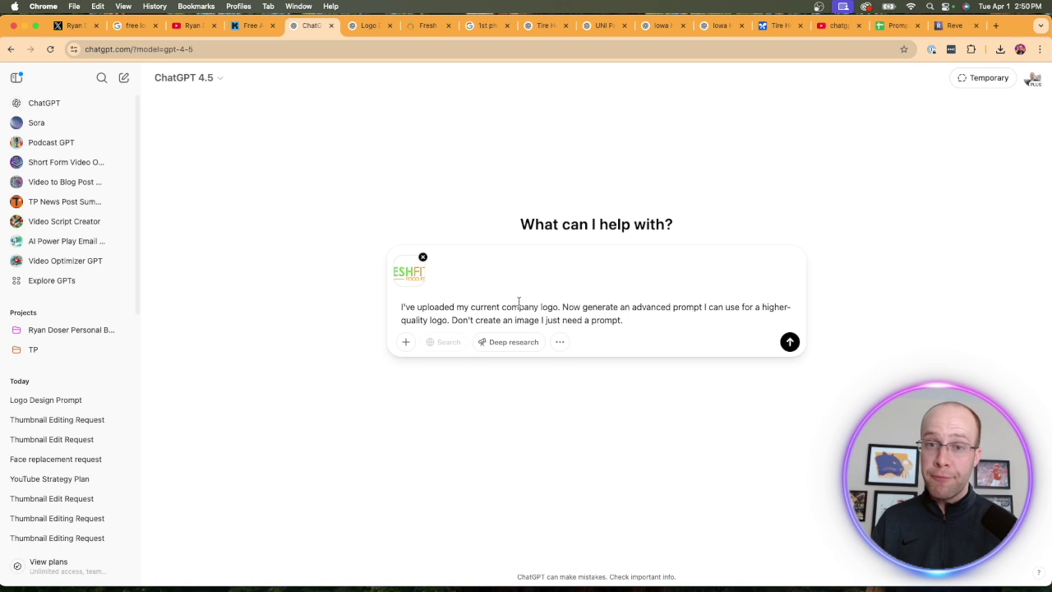
left_click(192, 80)
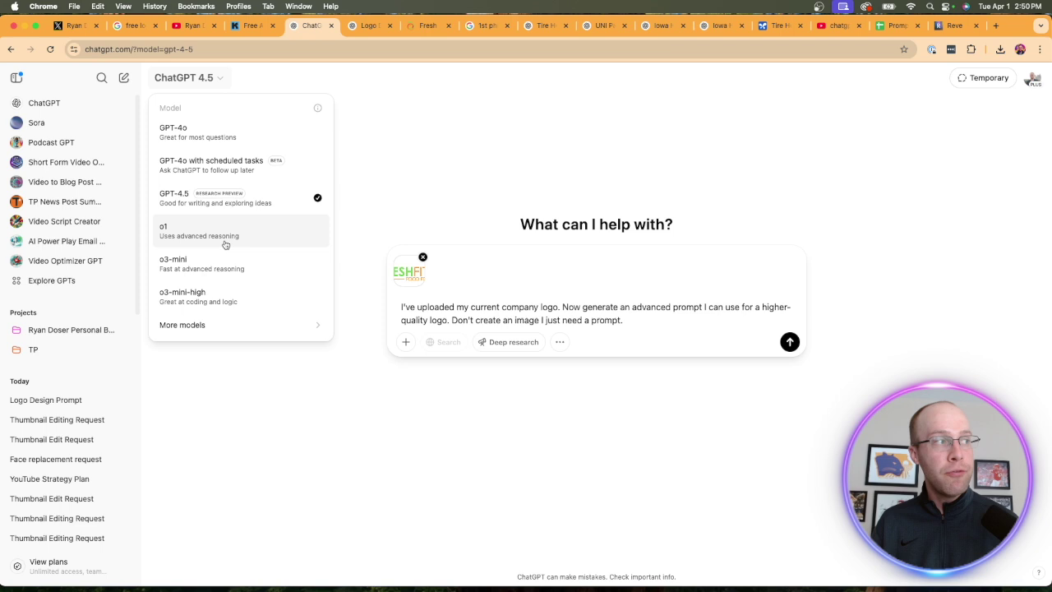
left_click(527, 317)
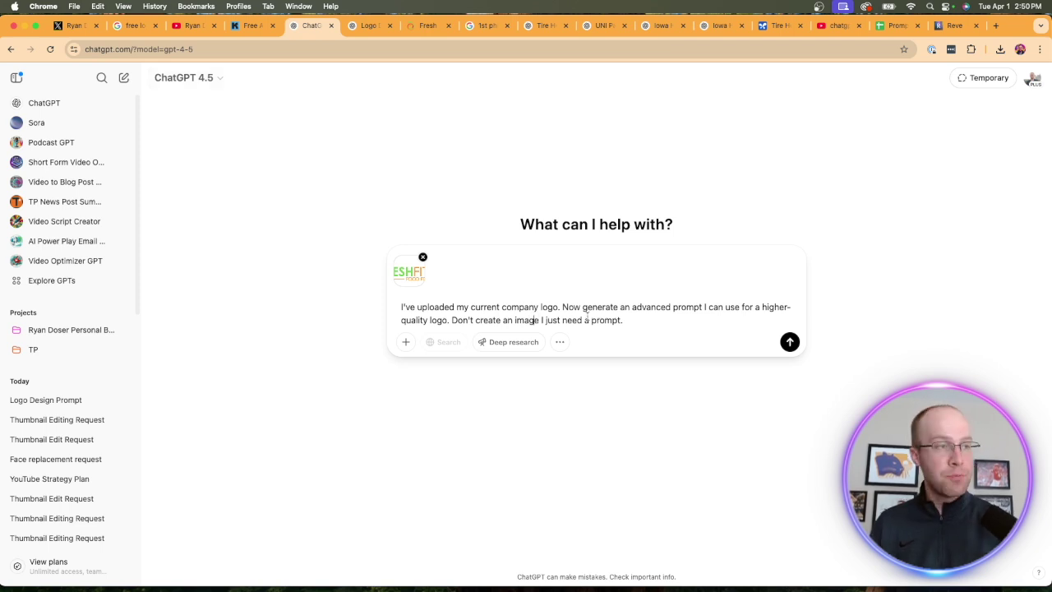
key("Return")
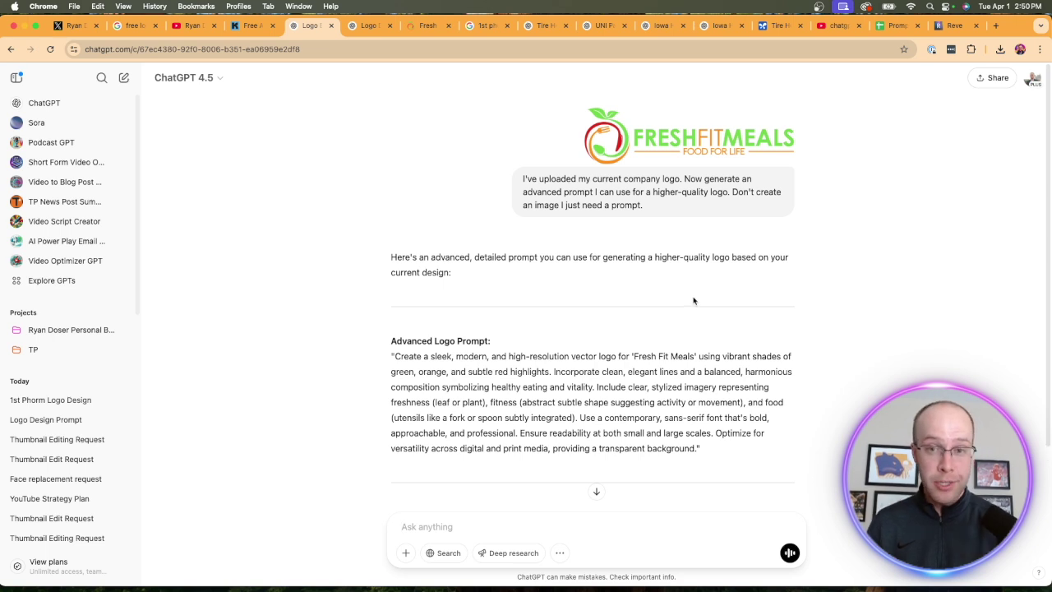
- Copy the full text of the Advanced Logo Prompt from the reply, without its quotation marks
scroll(693, 300, "down", 1)
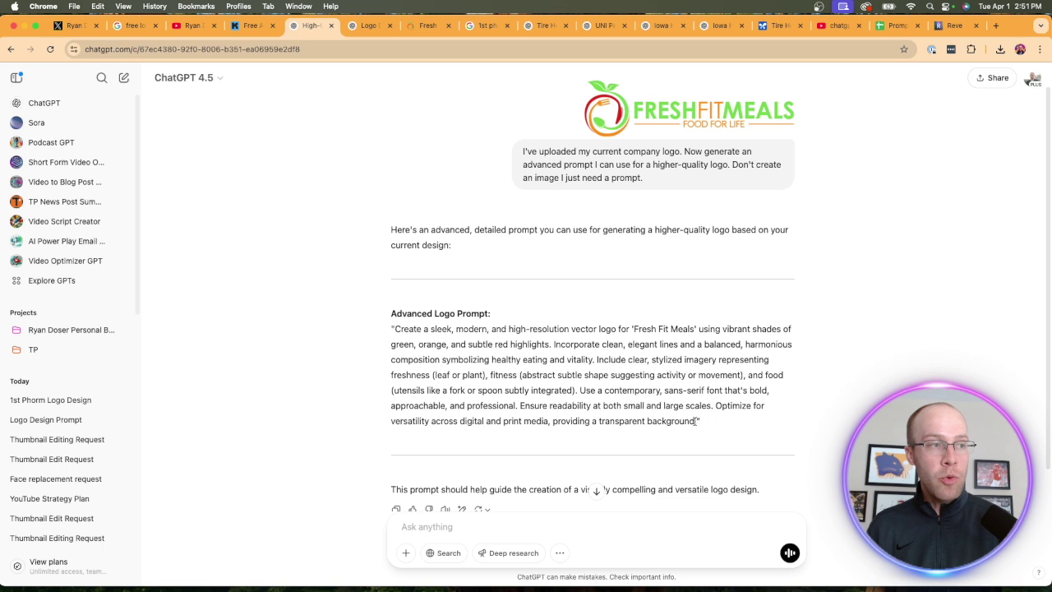
left_click_drag(696, 422, 395, 335)
key("super+c")
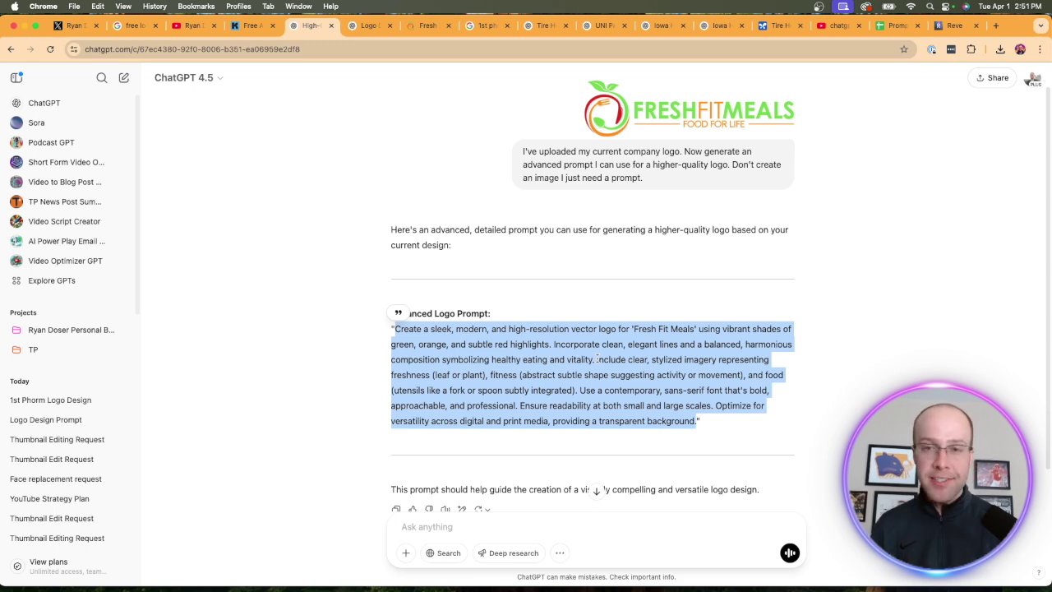
- Start a new chat with the GPT-4o model and attach ffm-logo.webp to it
left_click(123, 79)
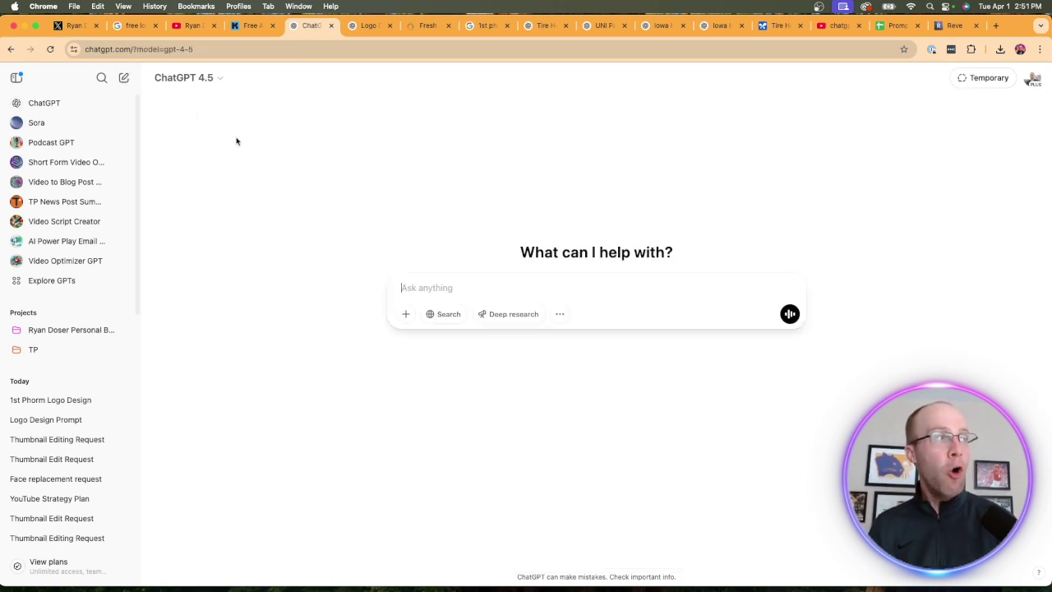
left_click(184, 77)
left_click(202, 133)
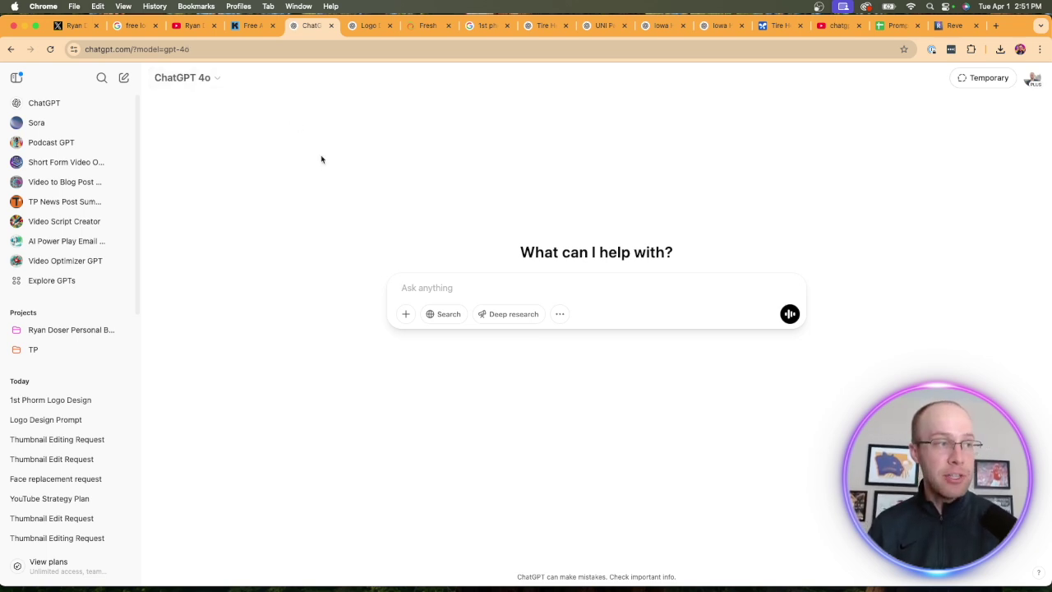
left_click(409, 314)
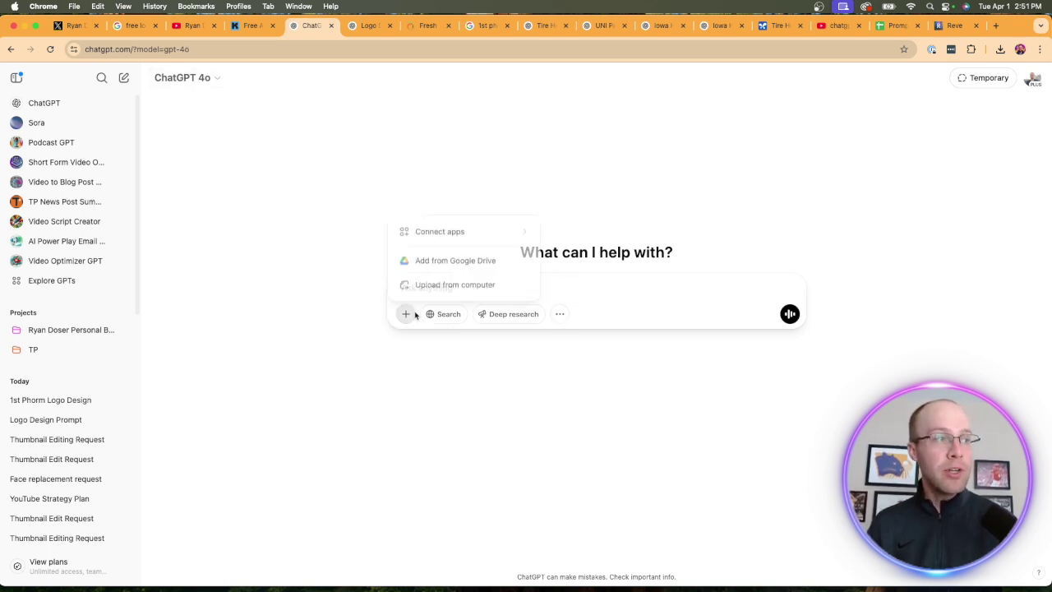
left_click(452, 285)
double_click(573, 277)
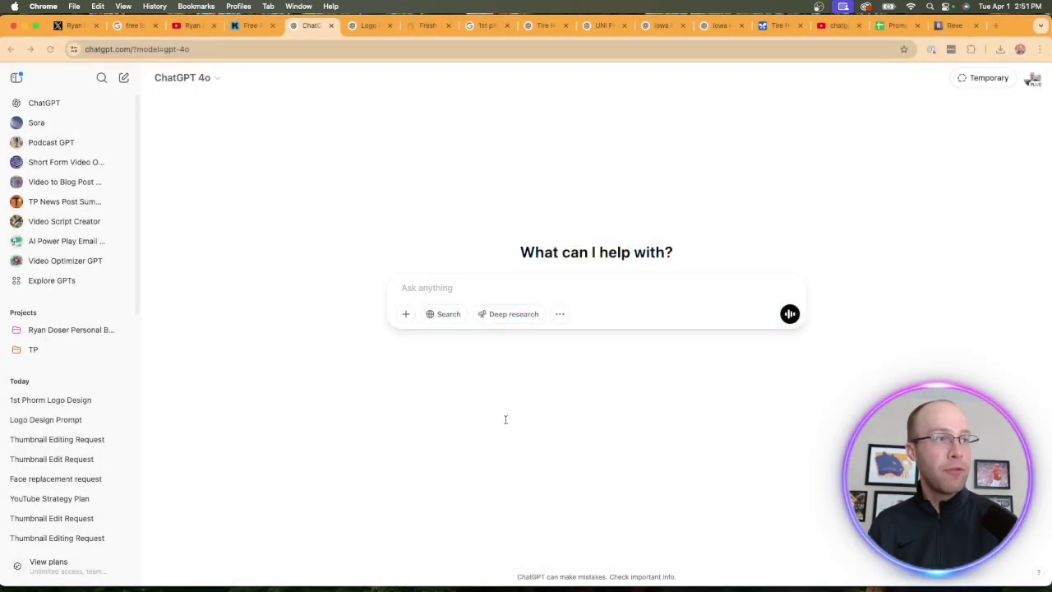
- Enable Create image for the message and submit the copied Fresh Fit Meals logo prompt
left_click(560, 337)
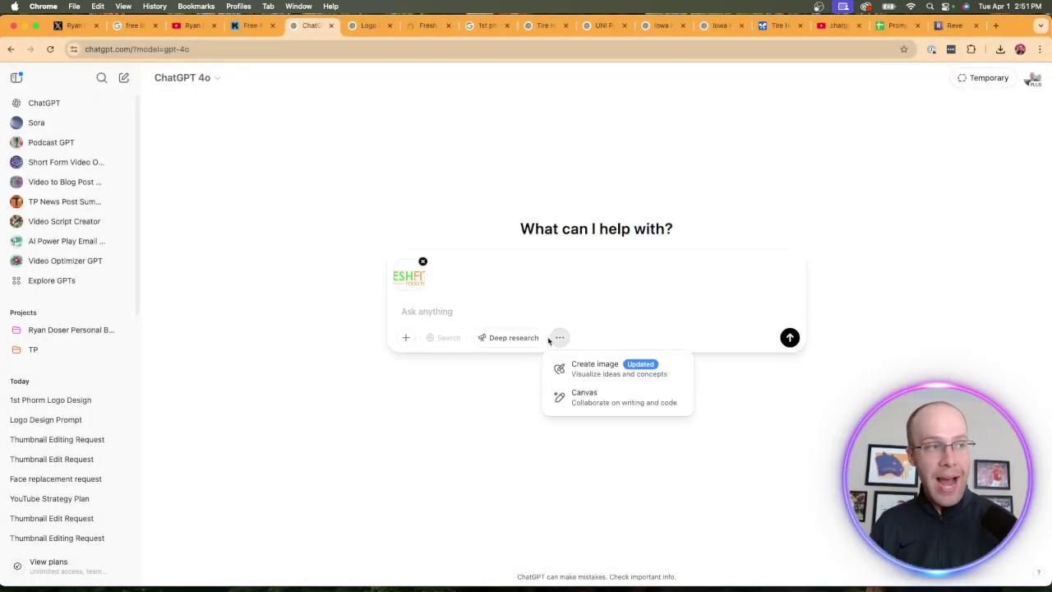
left_click(593, 368)
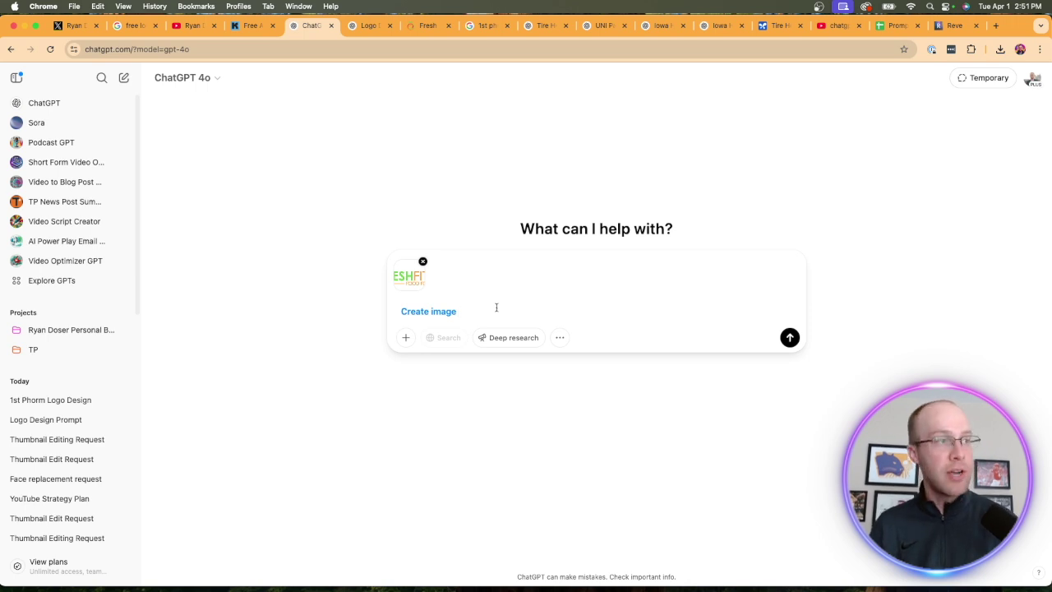
key("super+v")
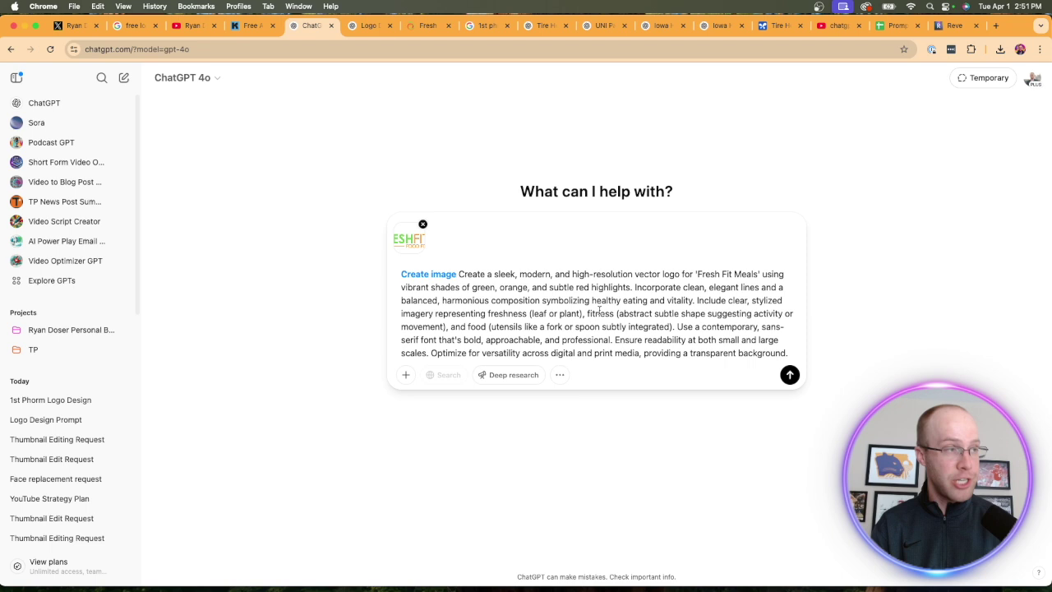
key("Return")
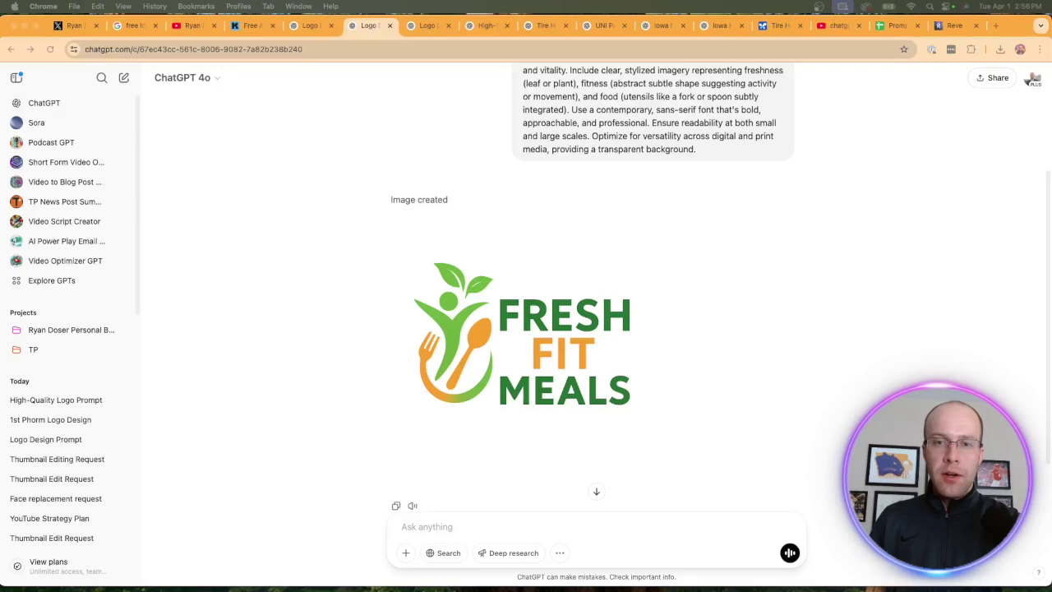
- Examine the generated Fresh Fit Meals logo at full size and compare it with the original logo and prompt
mouse_move(541, 369)
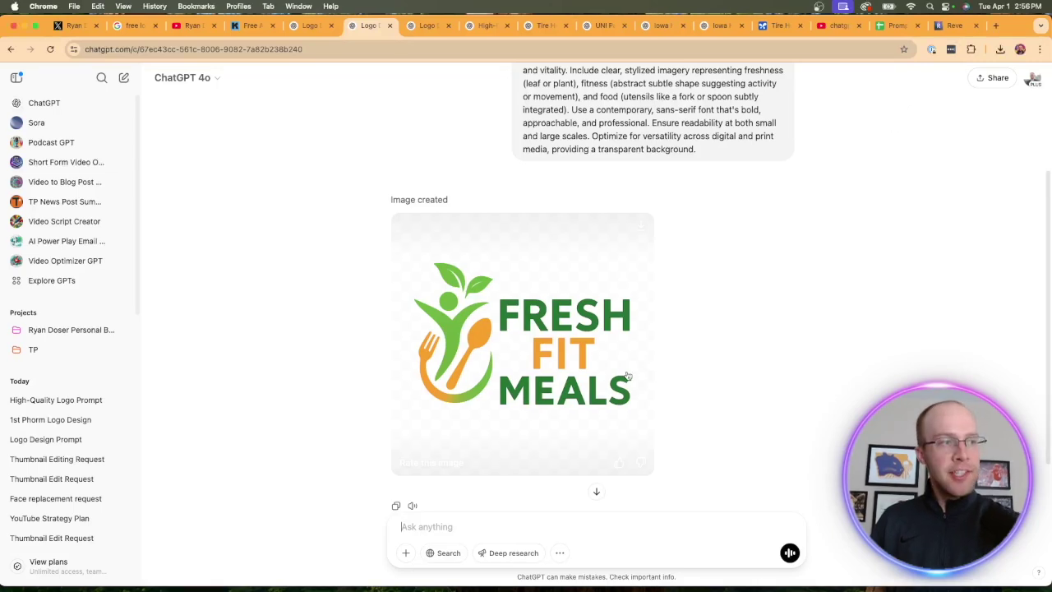
left_click(540, 369)
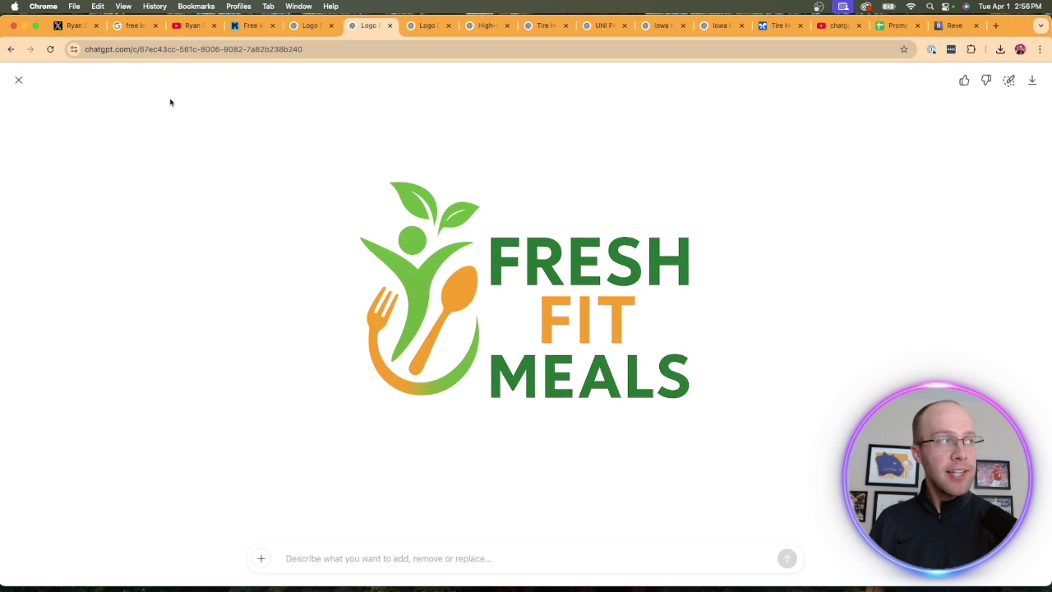
left_click(19, 83)
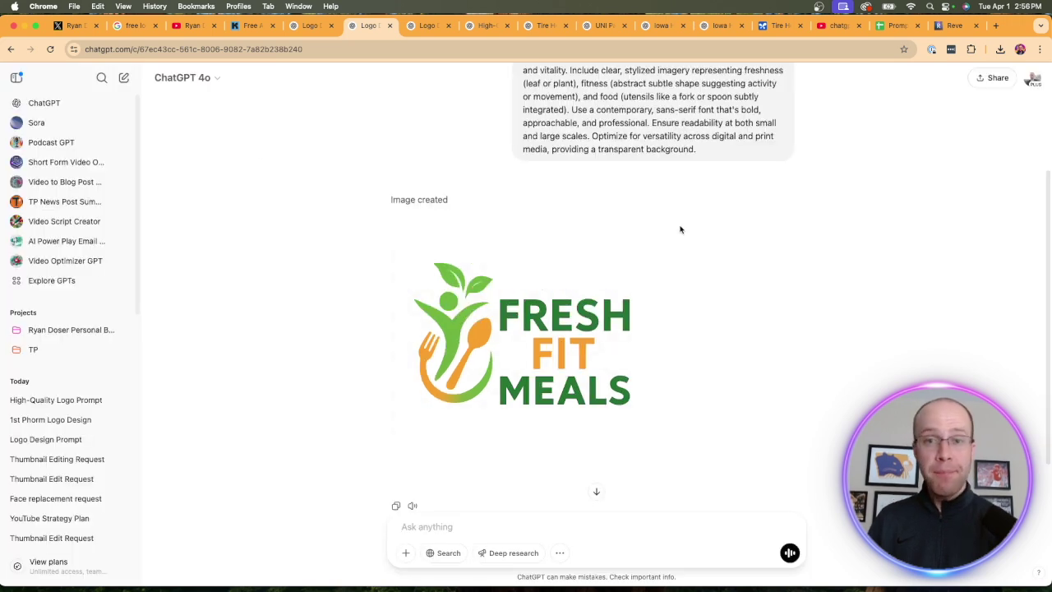
scroll(716, 247, "up", 3)
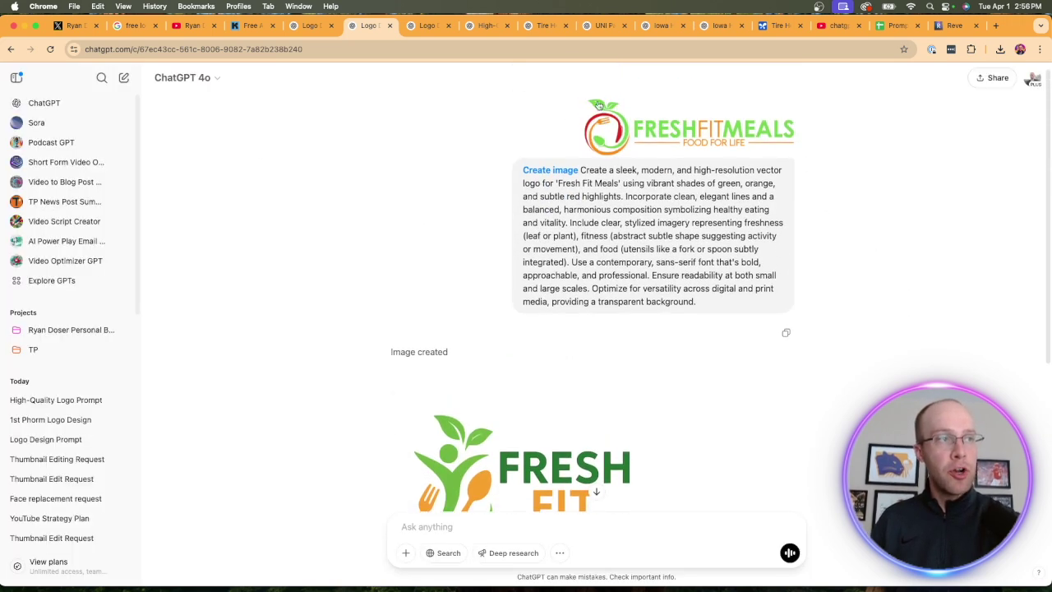
scroll(658, 383, "down", 4)
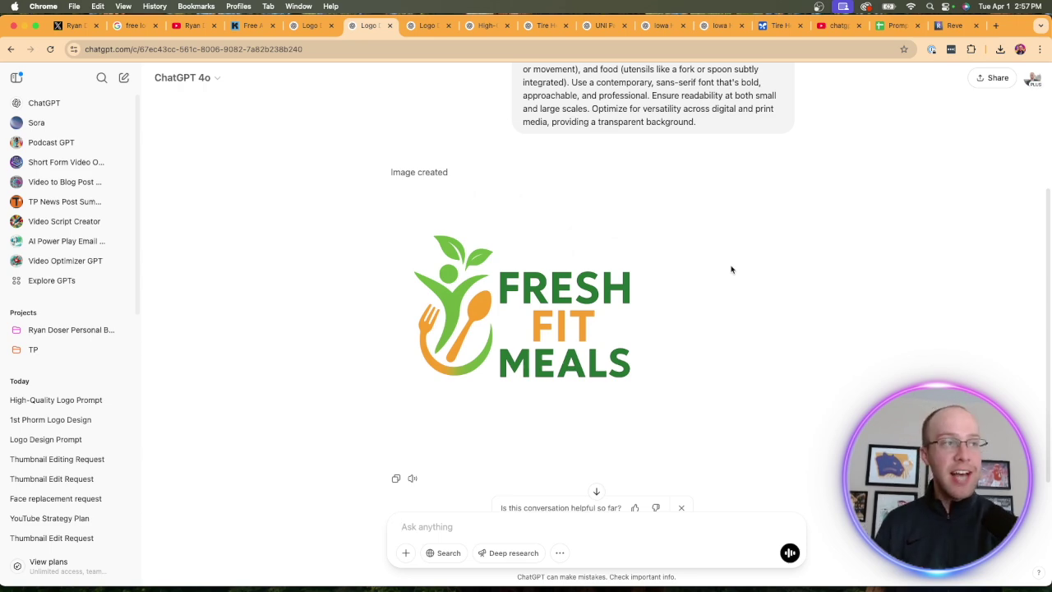
scroll(731, 270, "up", 3)
scroll(690, 352, "down", 3)
scroll(907, 304, "up", 1)
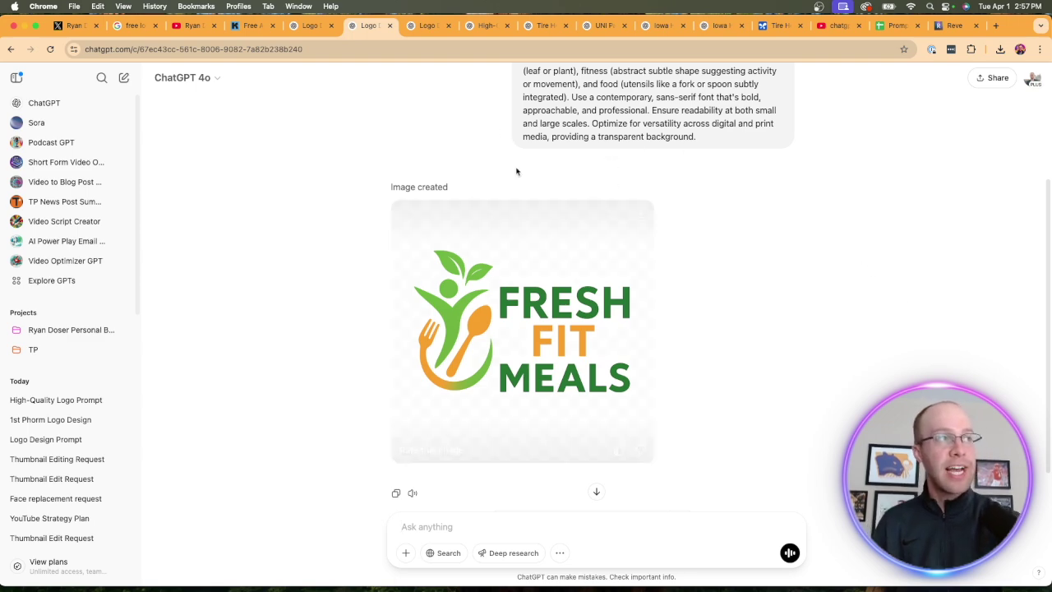
- Open the other Fresh Fit Meals logo conversation and review its generated image and the prompt behind it
left_click(426, 26)
scroll(573, 109, "up", 2)
scroll(704, 251, "down", 2)
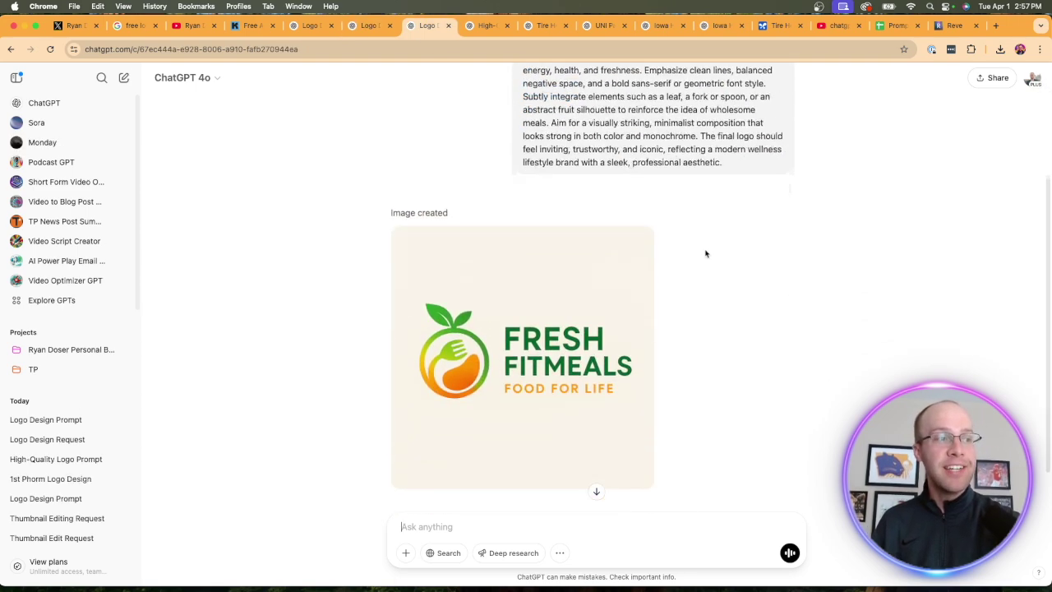
scroll(704, 251, "up", 4)
left_click_drag(737, 326, 545, 169)
left_click(680, 244)
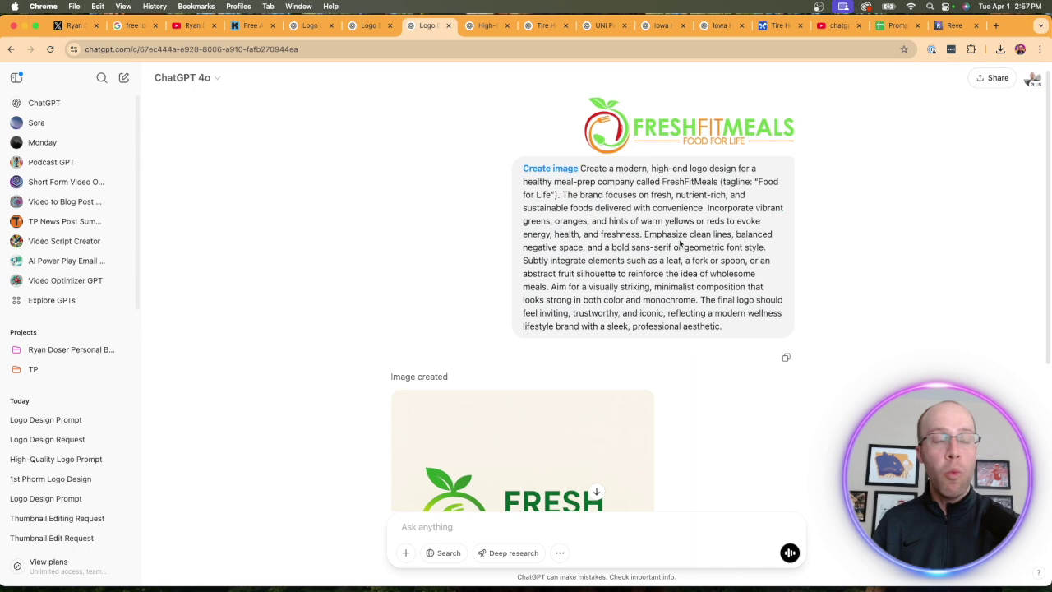
- Examine this conversation's generated Fresh Fitmeals logo at full size and compare it with the original logo above the prompt
scroll(575, 272, "down", 5)
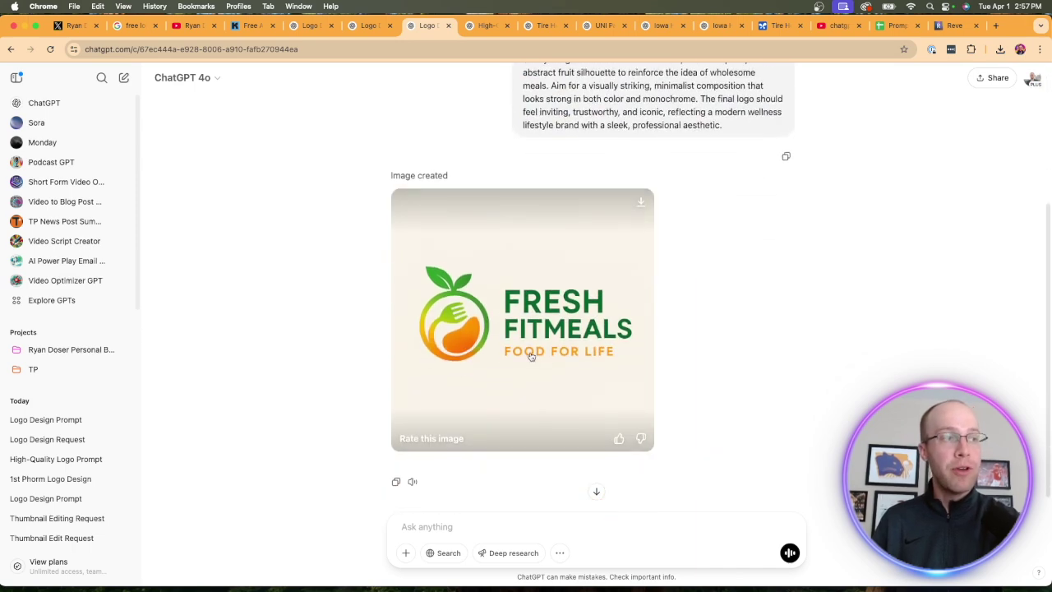
left_click(573, 305)
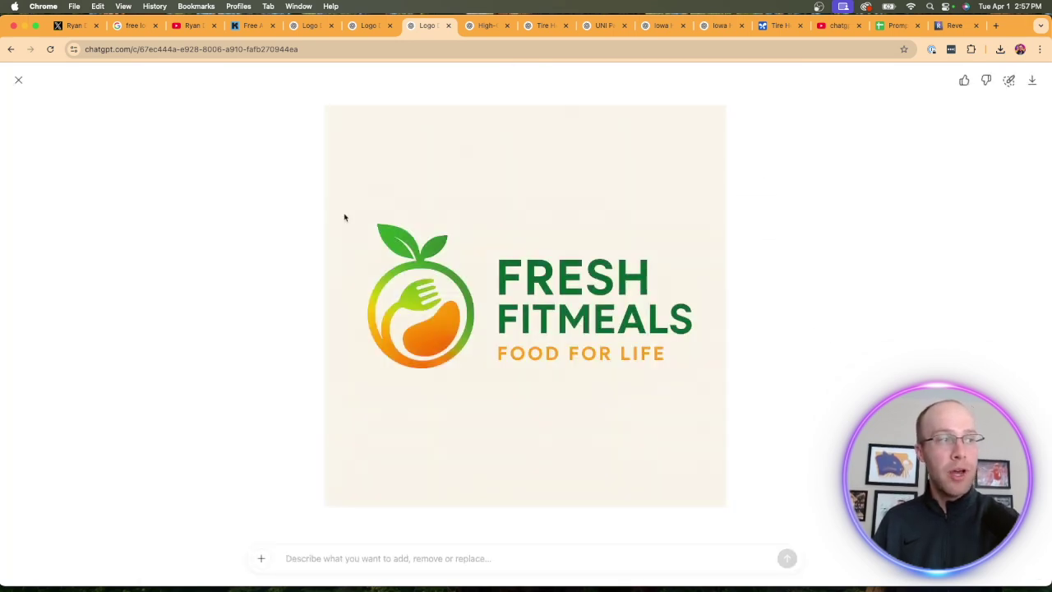
left_click(17, 80)
scroll(240, 170, "up", 3)
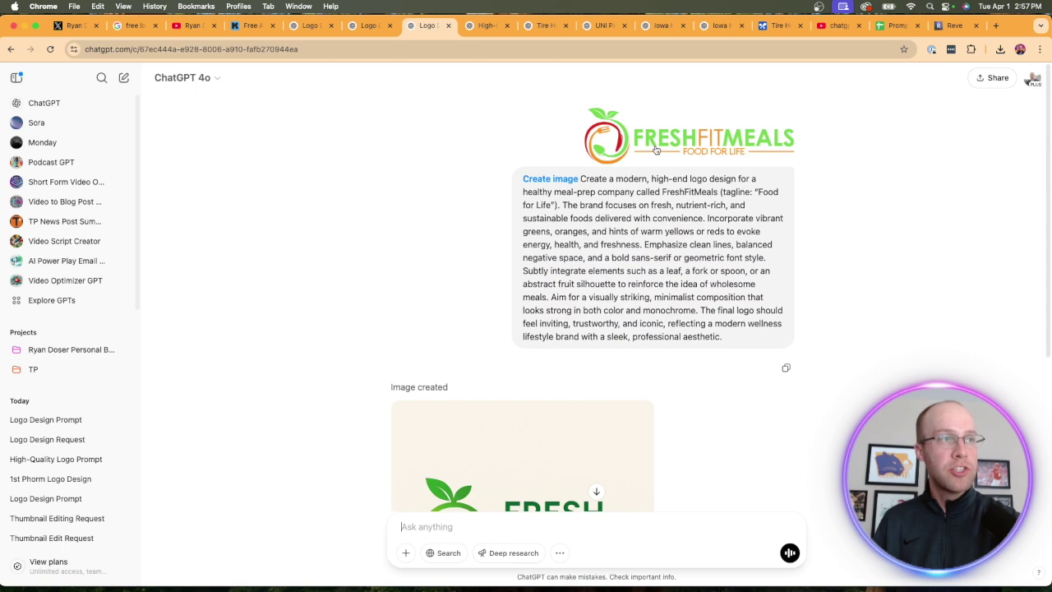
scroll(769, 204, "down", 2)
scroll(769, 204, "down", 2)
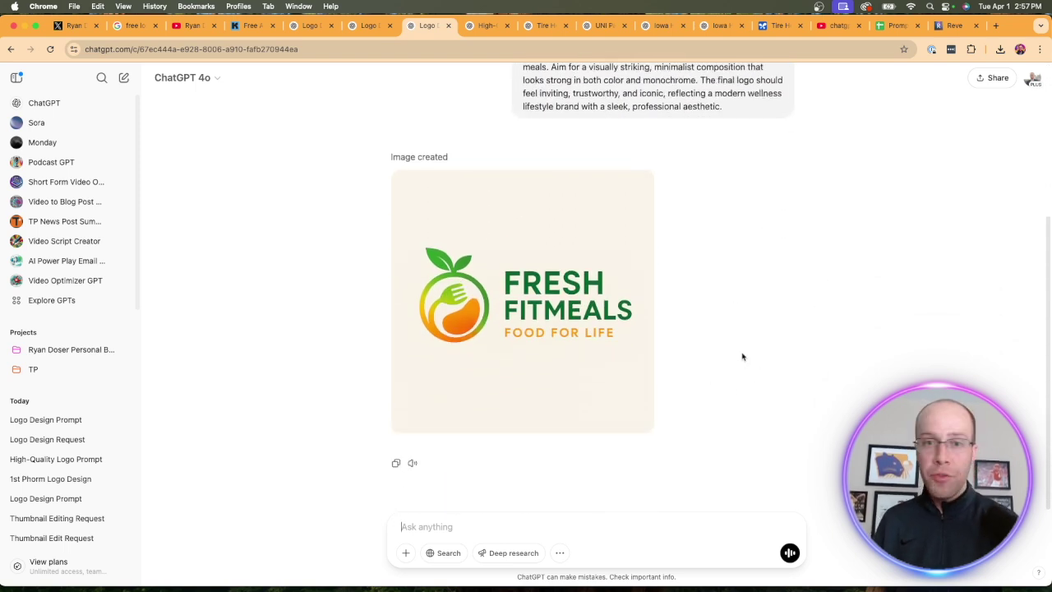
mouse_move(605, 298)
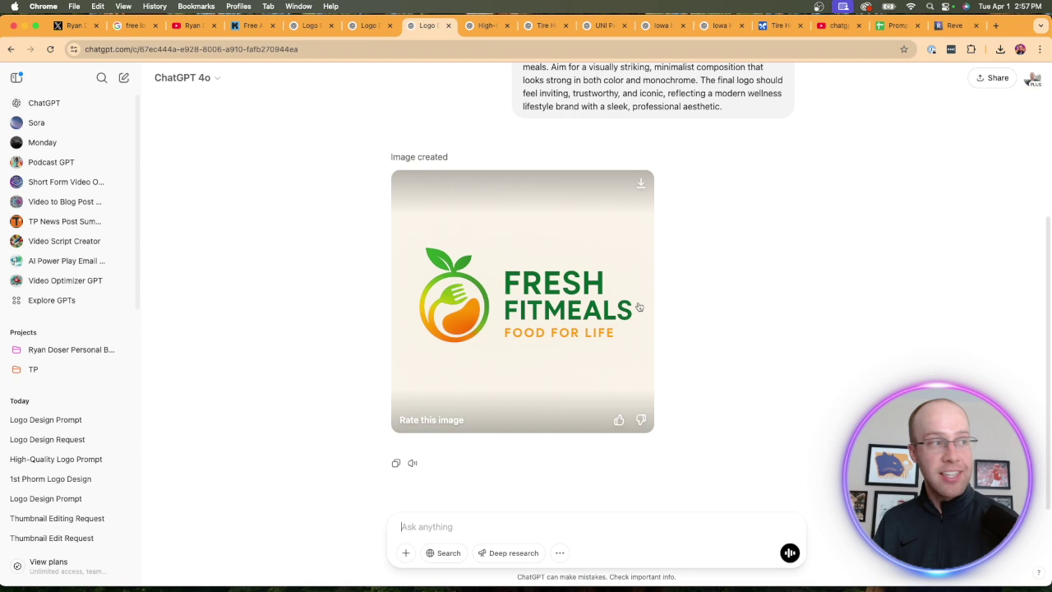
scroll(728, 282, "up", 3)
scroll(729, 282, "down", 3)
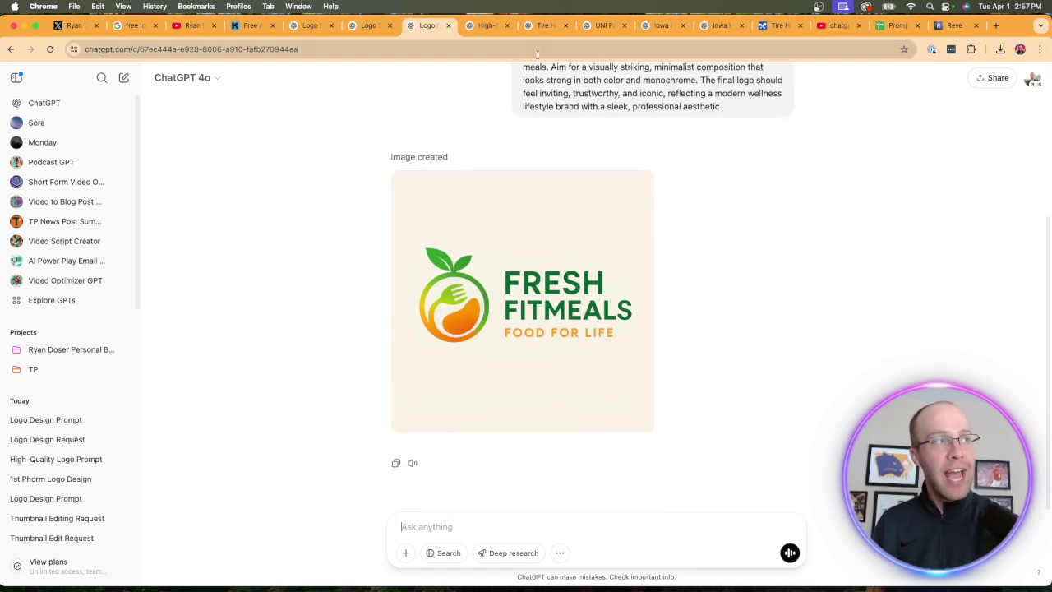
- Open the conversation with the original Tire Heroes logo and read the advanced prompt written for it
left_click(487, 26)
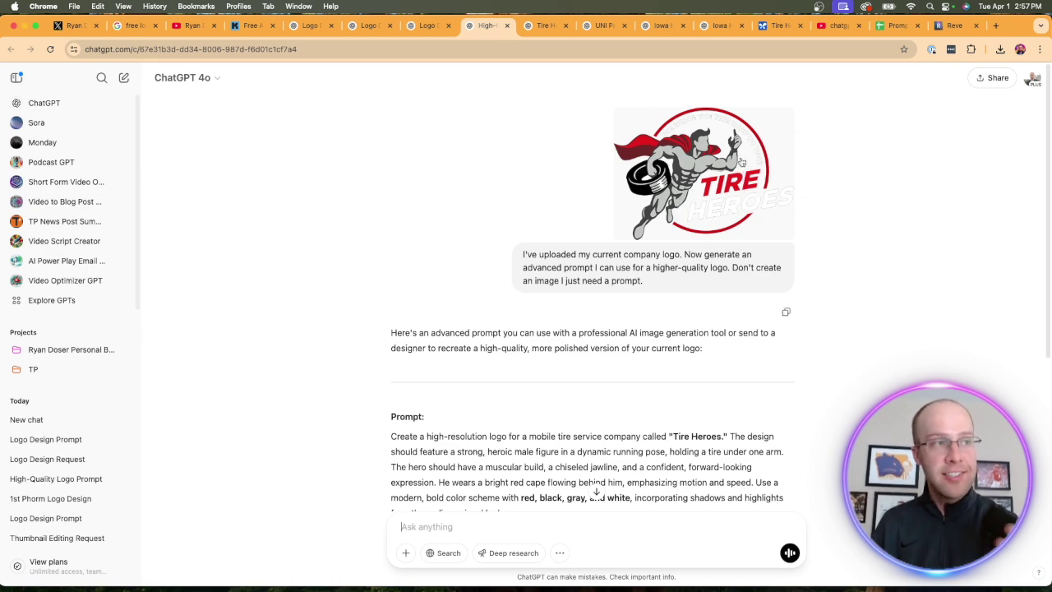
scroll(829, 208, "down", 2)
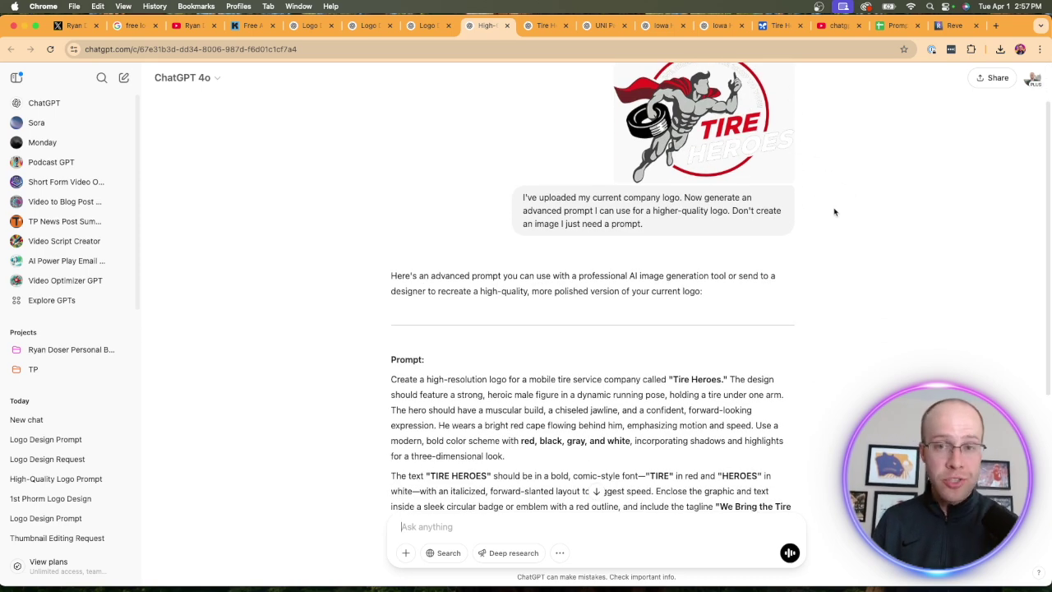
scroll(834, 212, "down", 4)
left_click_drag(567, 383, 463, 247)
left_click(608, 279)
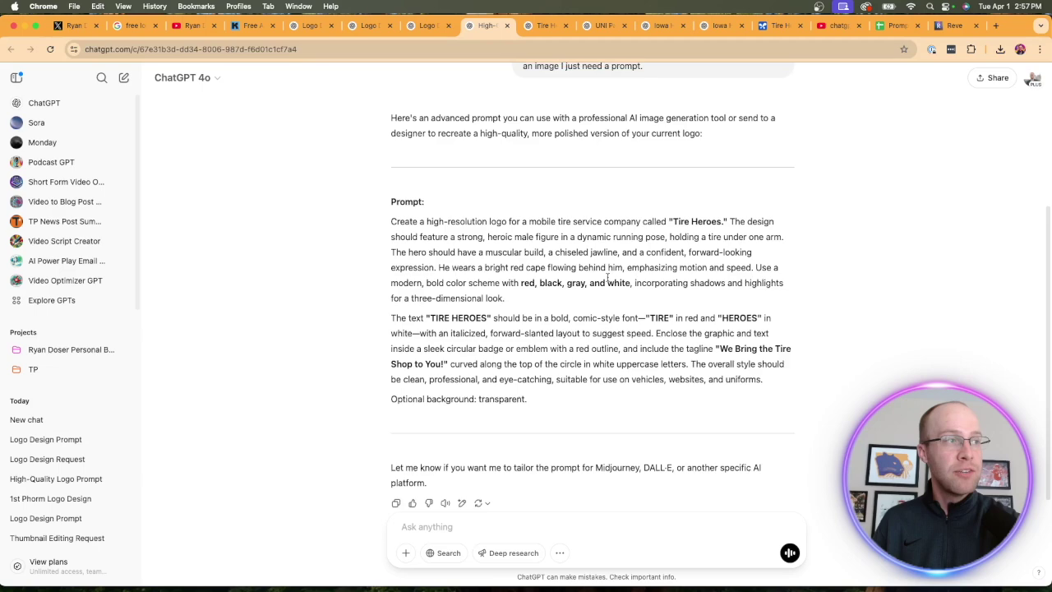
- Open the Tire Heroes Logo Design conversation and view the generated logo at full size
key("ctrl+Tab")
scroll(796, 287, "up", 7)
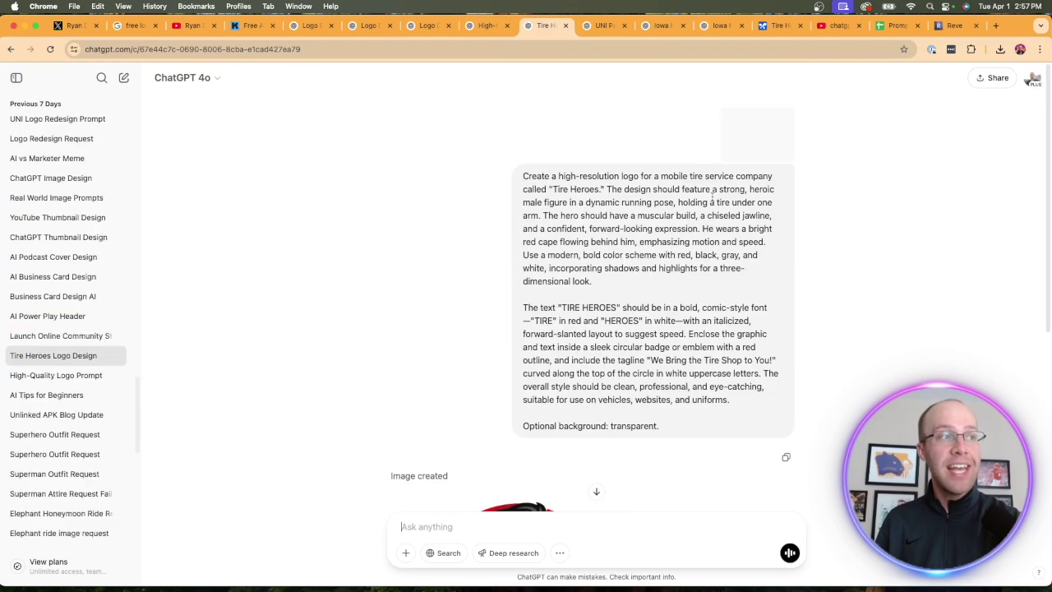
scroll(712, 195, "down", 7)
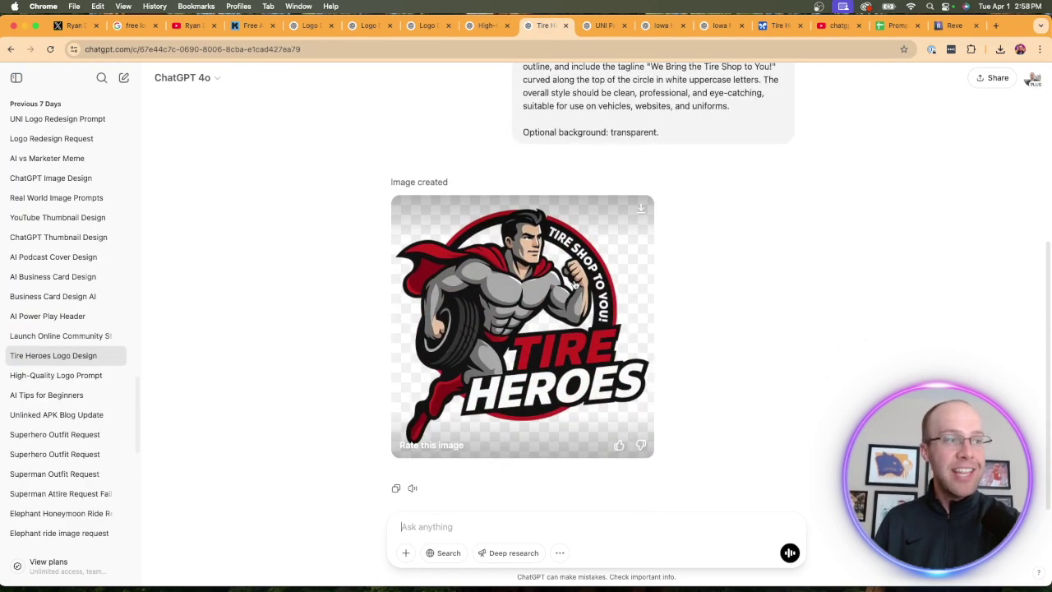
left_click(574, 282)
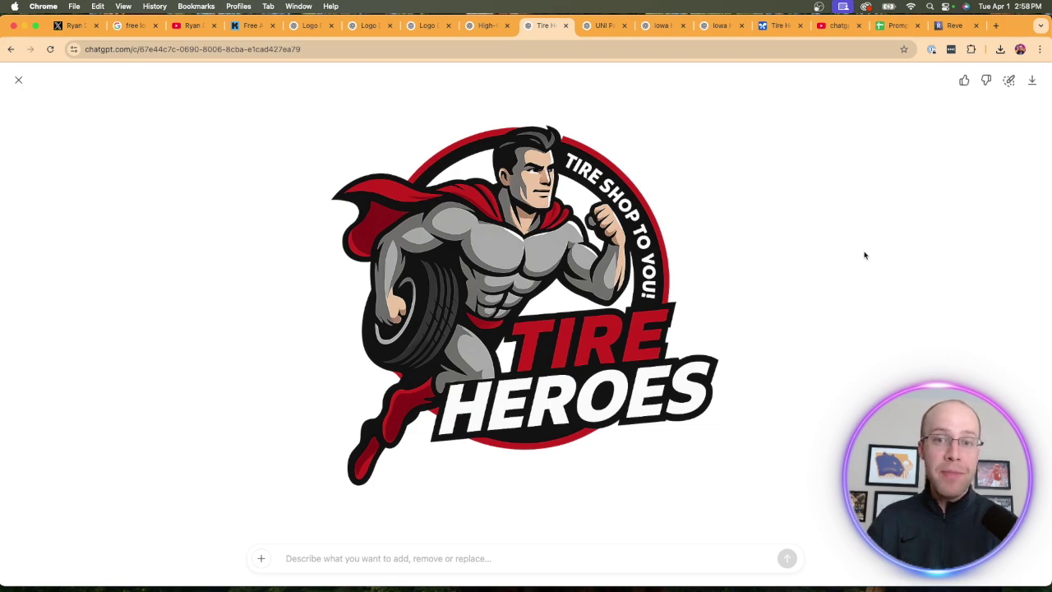
left_click(18, 80)
- Compare the original Tire Heroes logo with the generated version, viewing the new logo enlarged
left_click(488, 26)
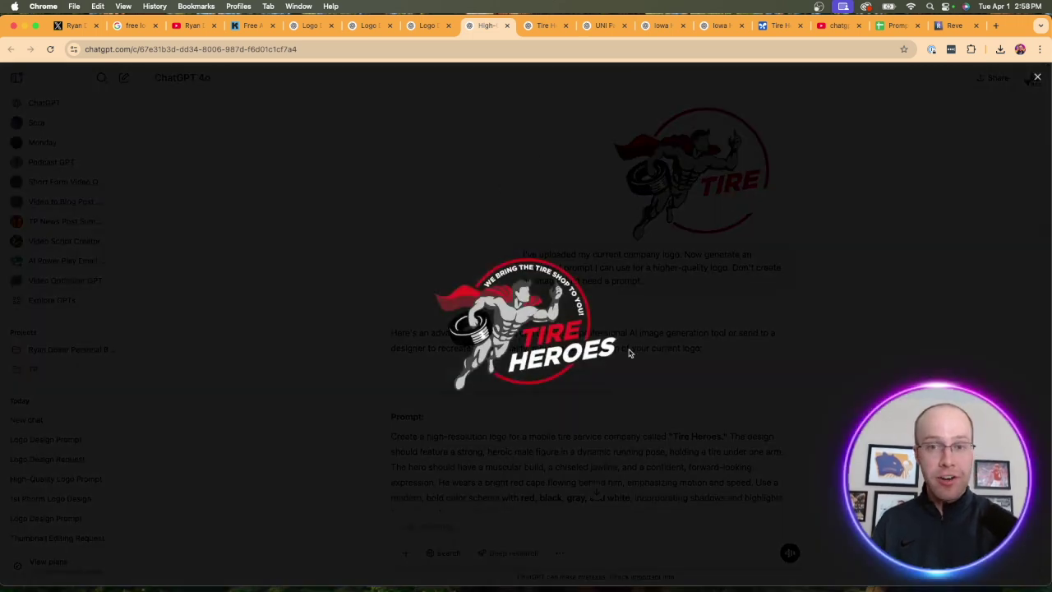
left_click(549, 25)
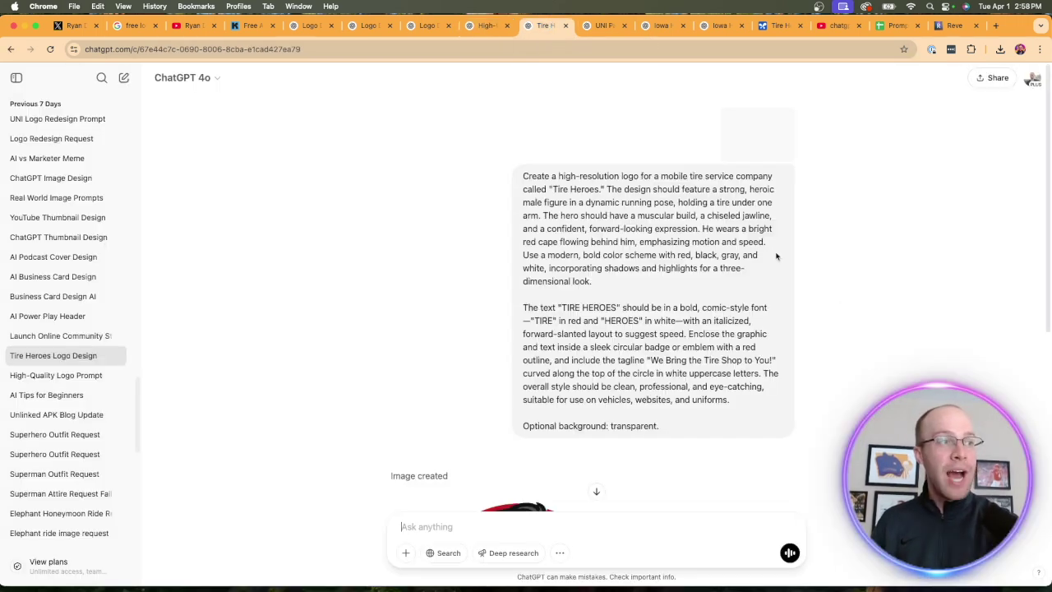
scroll(649, 298, "down", 4)
left_click(577, 306)
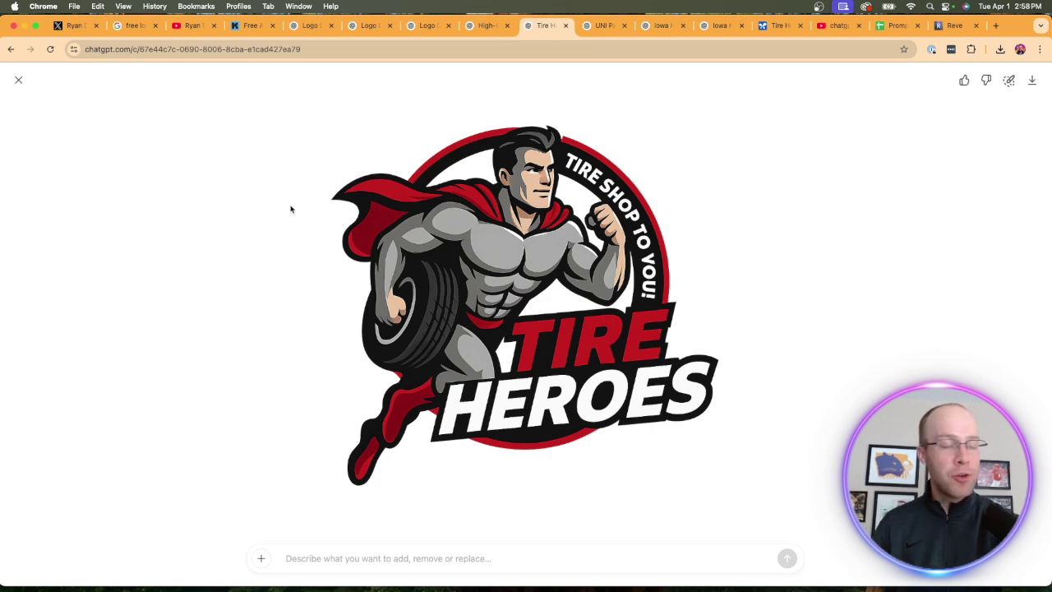
left_click(18, 80)
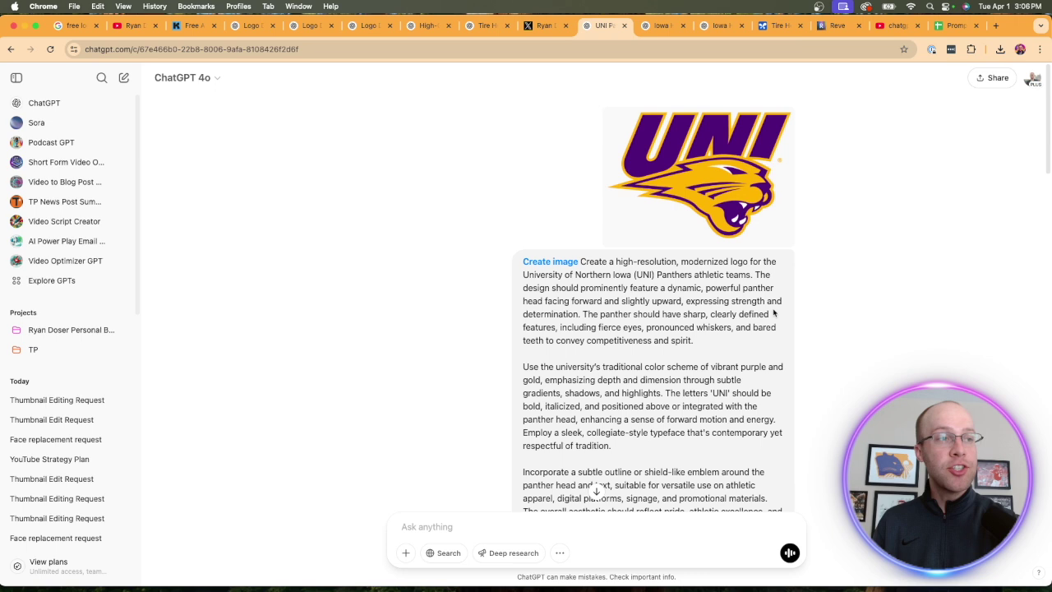
- In the UNI Panthers conversation, review the image prompt and the original UNI logo attached to it
scroll(575, 329, "down", 3)
left_click_drag(554, 403, 582, 210)
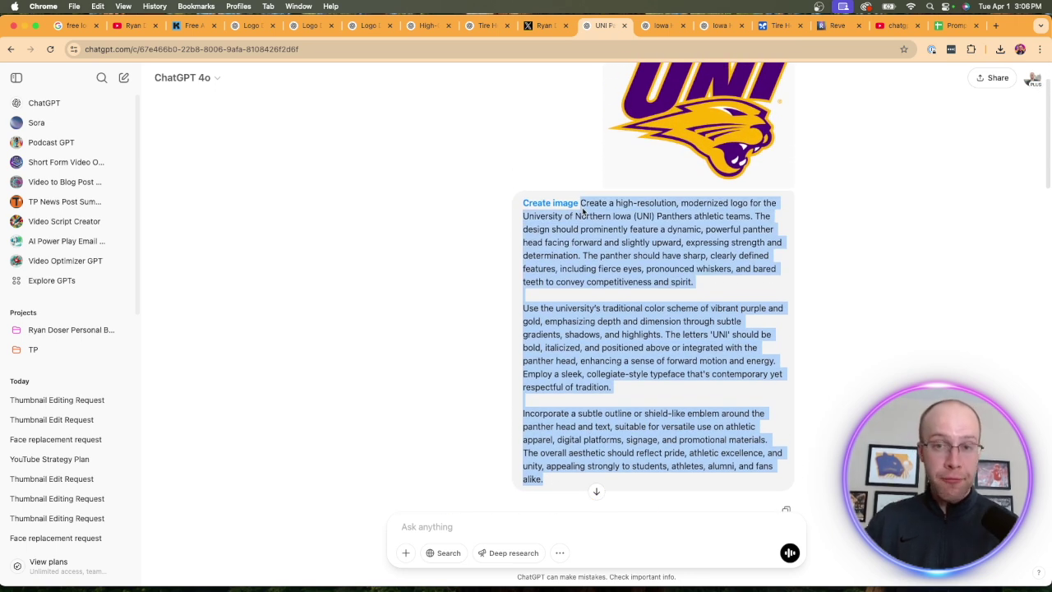
left_click(633, 283)
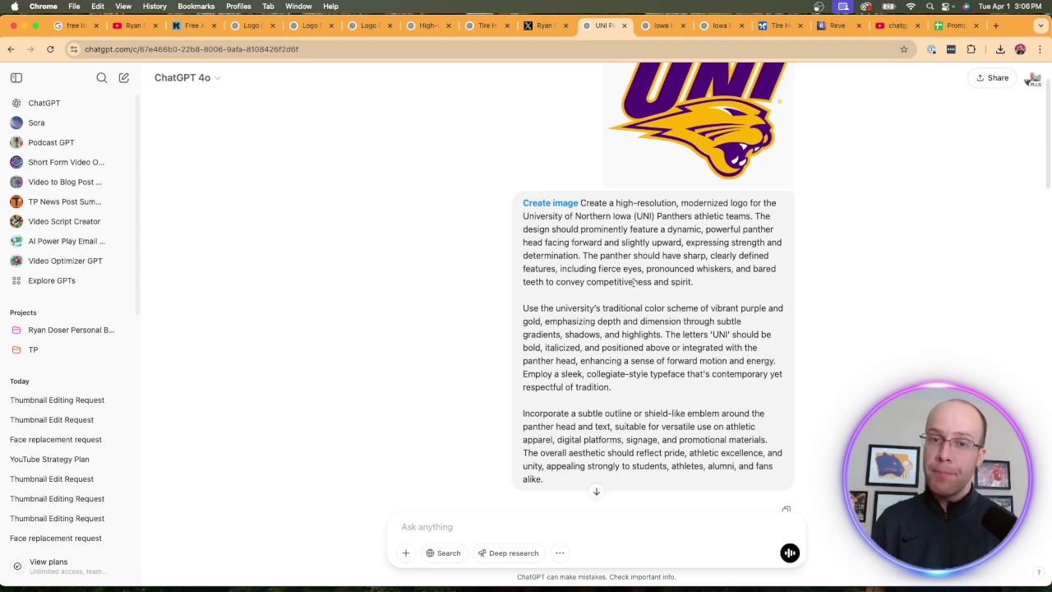
scroll(625, 329, "down", 1)
scroll(600, 411, "up", 2)
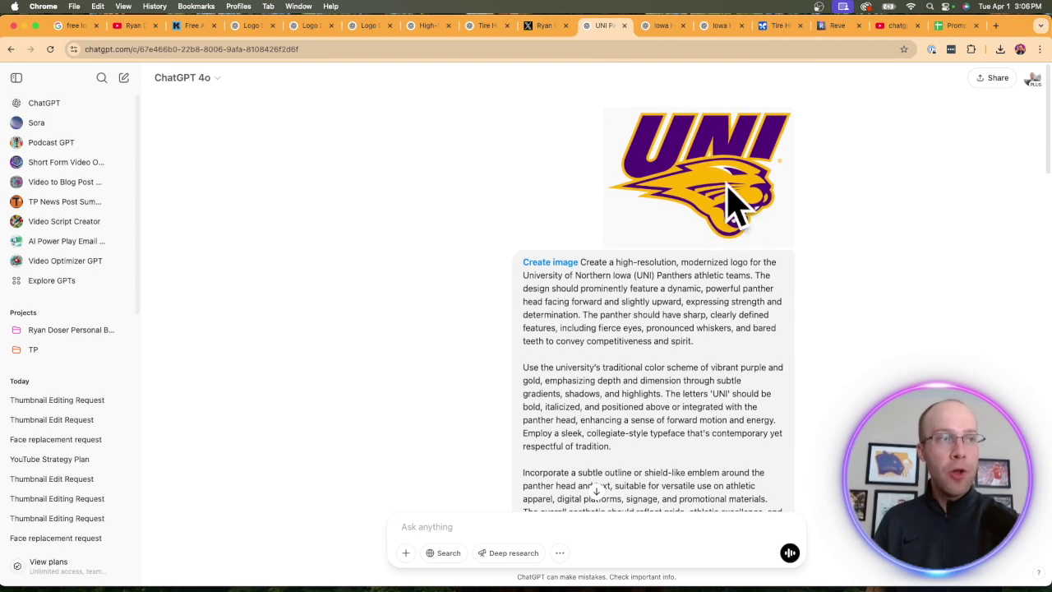
- Review the generated UNI panther logos with and without the shield, enlarging the version without it
scroll(723, 271, "down", 6)
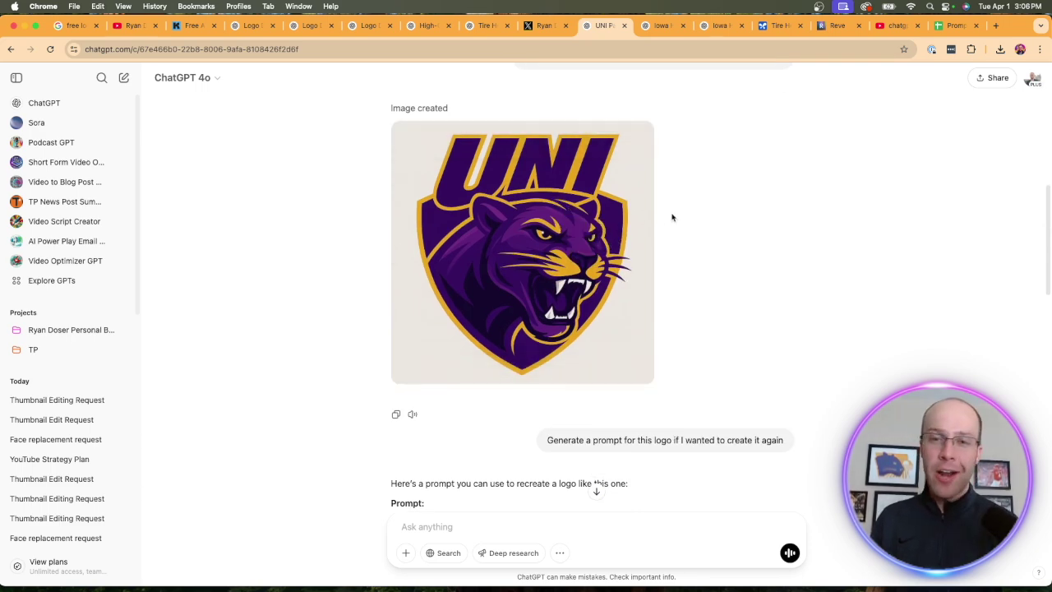
scroll(682, 222, "down", 10)
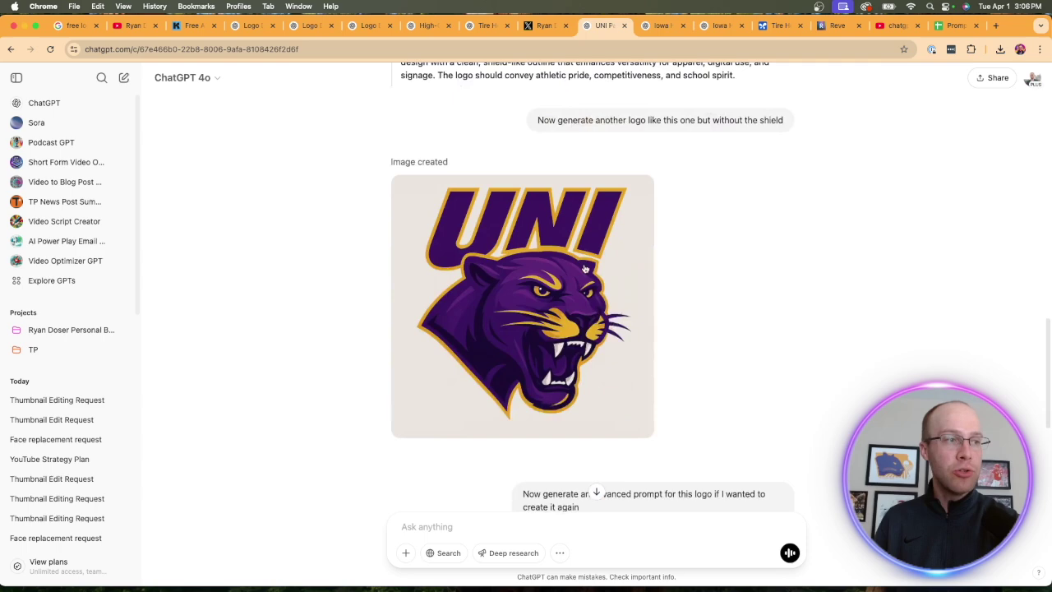
scroll(624, 247, "up", 1)
left_click(568, 223)
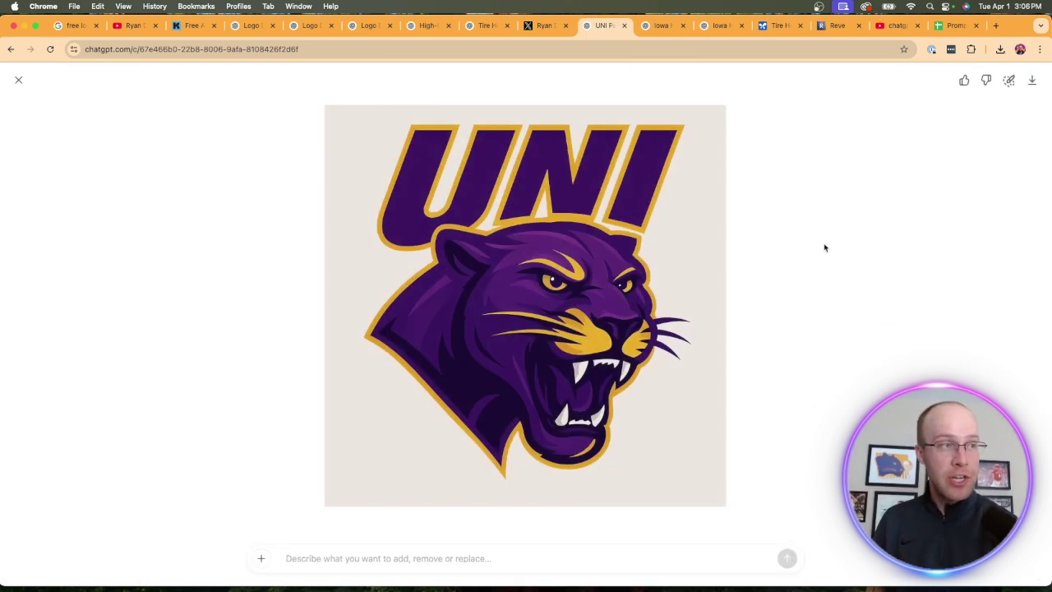
- Switch to the X post about the redesigned Iowa university logos and view its images at full size
left_click(541, 26)
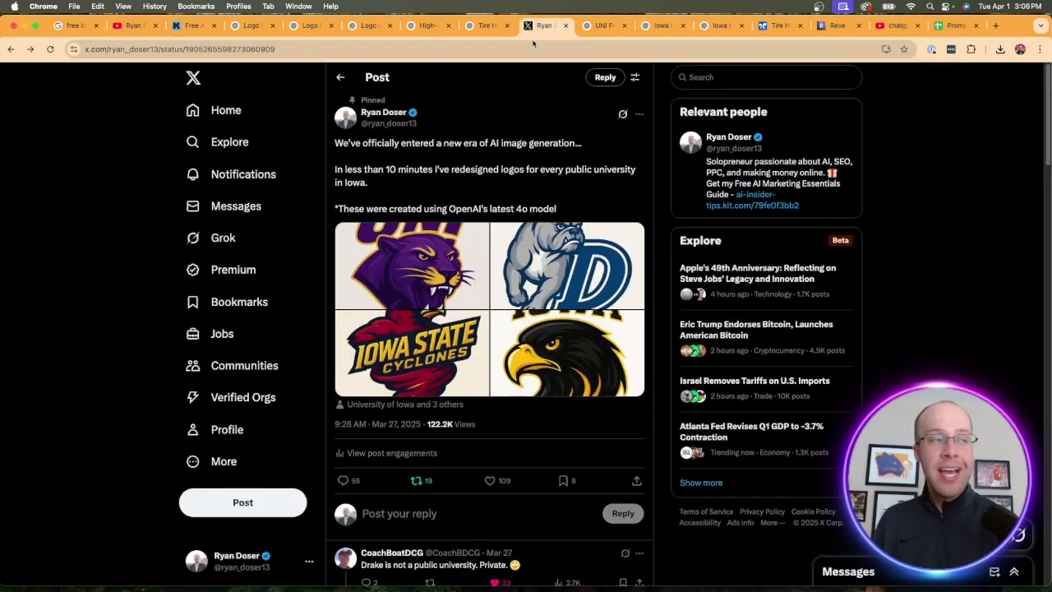
left_click(346, 292)
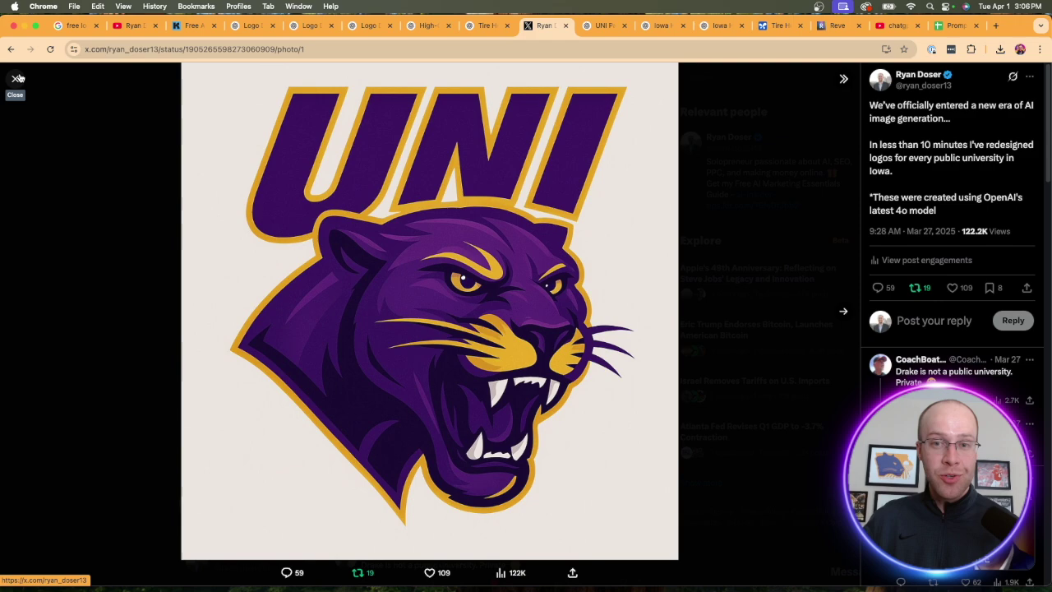
left_click(844, 311)
left_click(15, 78)
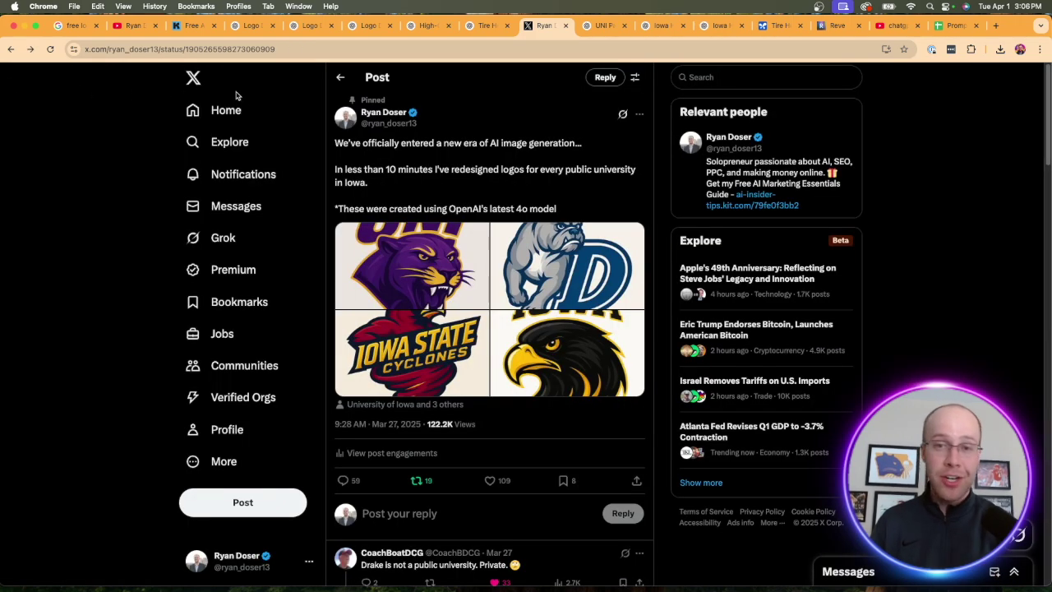
- Return to the UNI Panthers conversation and review the request for an advanced prompt to recreate the logo without the shield
left_click(608, 29)
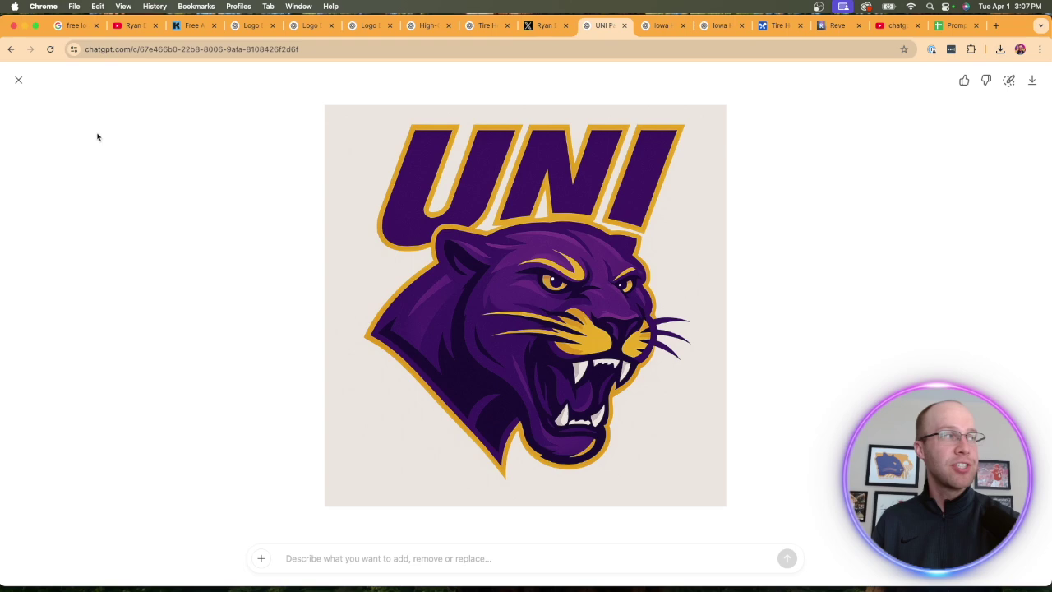
left_click(19, 80)
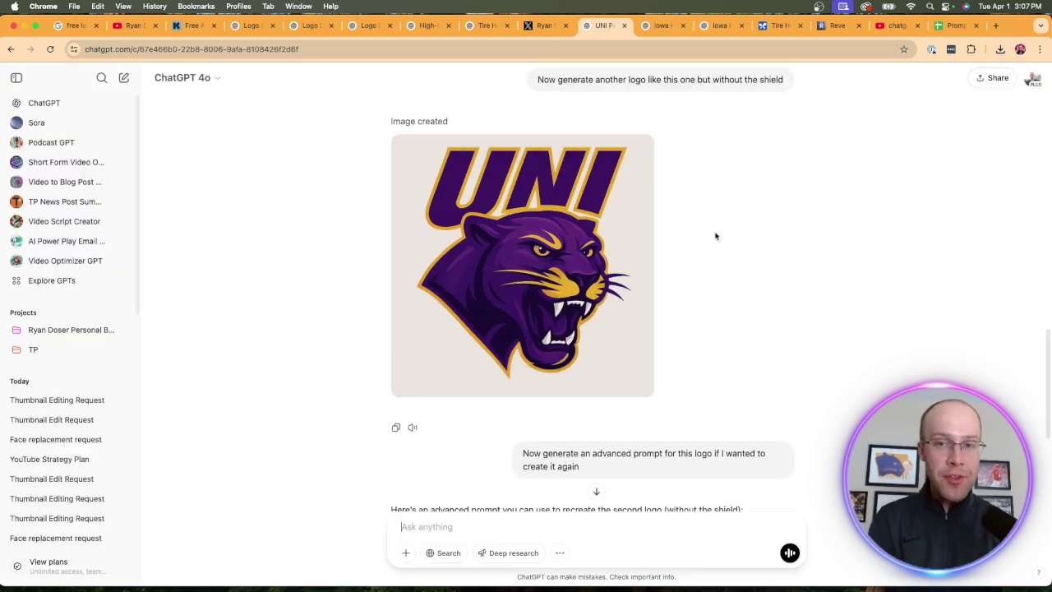
scroll(715, 236, "down", 5)
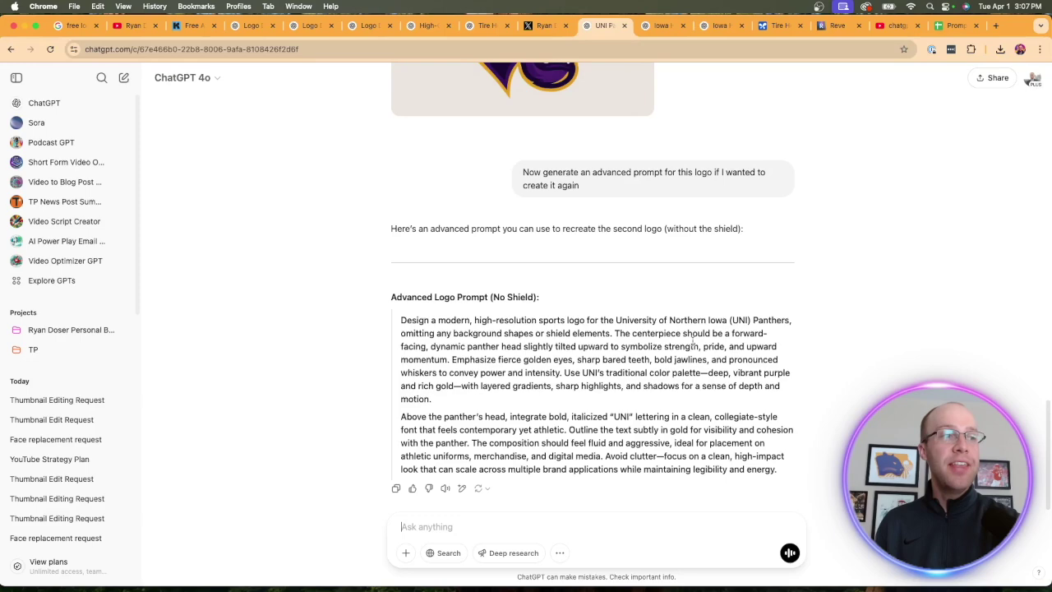
left_click_drag(544, 171, 674, 172)
left_click(670, 190)
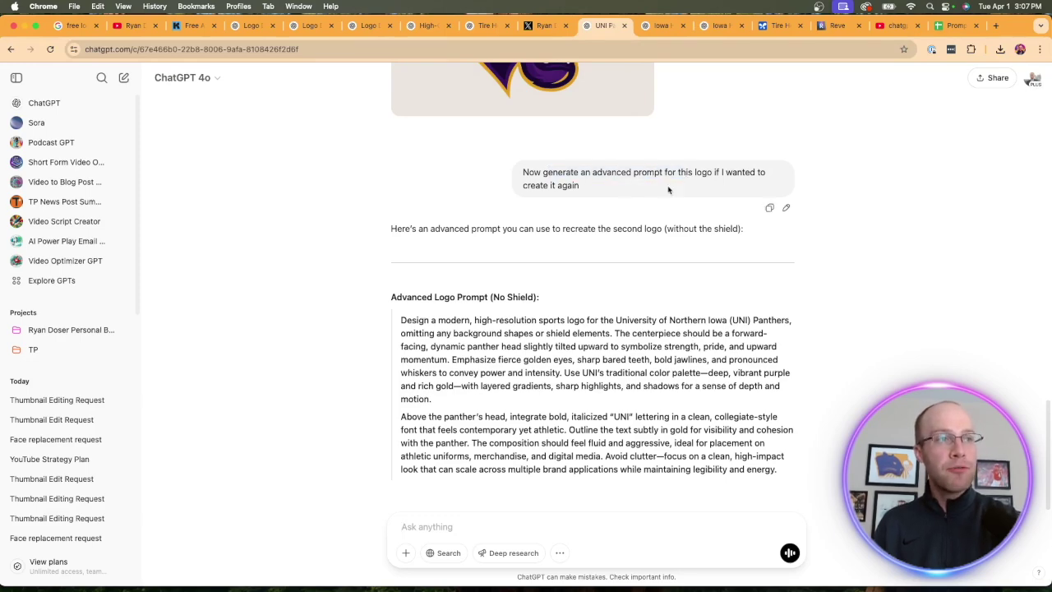
triple_click(628, 191)
left_click(725, 202)
- Compare the Advanced Logo Prompt (No Shield) text with the generated UNI panther logo
scroll(725, 201, "up", 2)
scroll(581, 211, "up", 3)
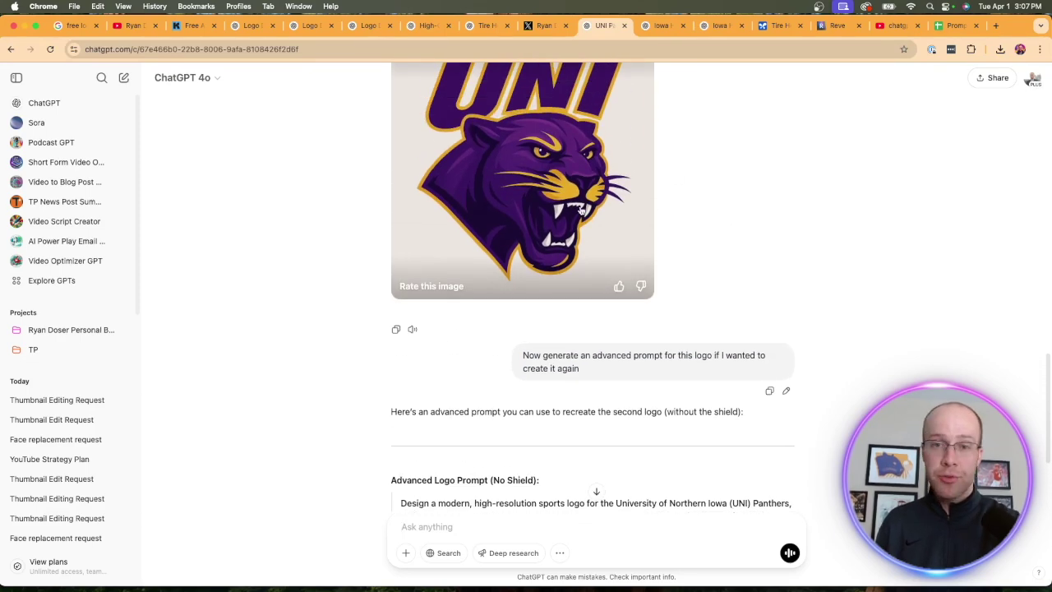
scroll(580, 211, "down", 4)
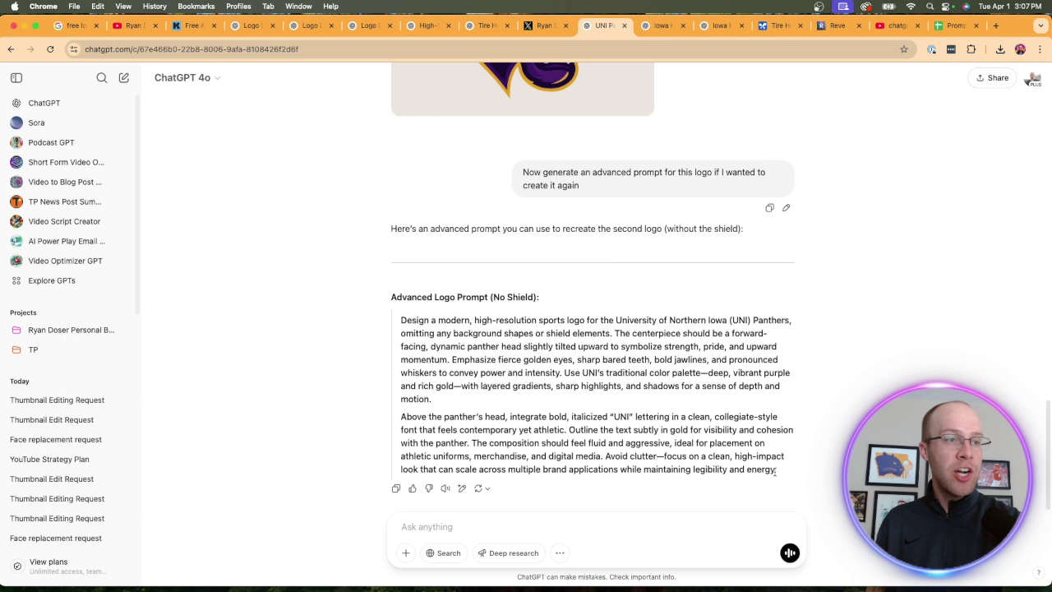
left_click_drag(779, 474, 399, 319)
scroll(529, 153, "up", 4)
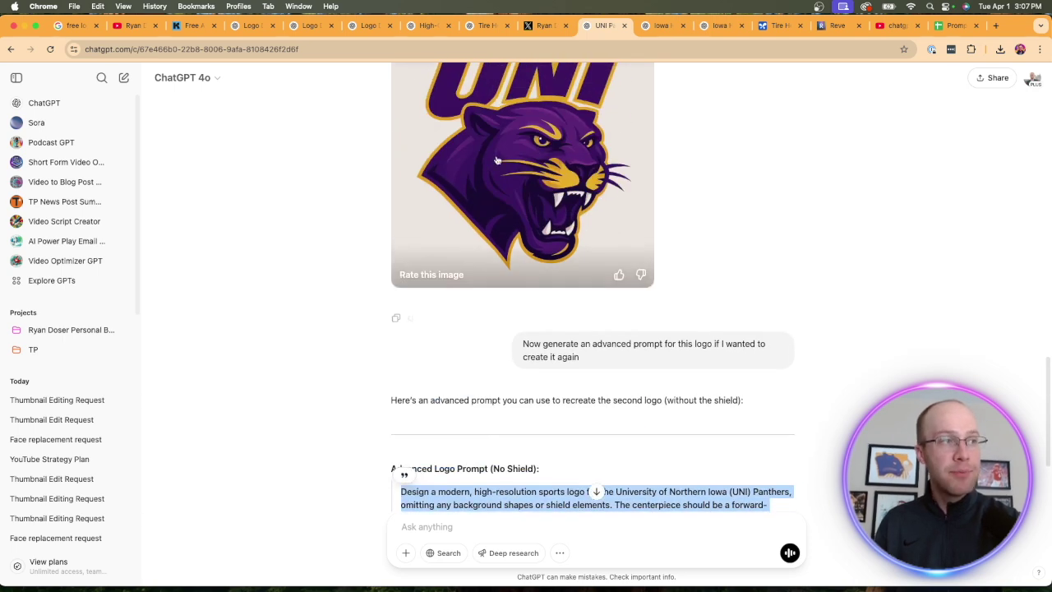
scroll(529, 153, "down", 4)
left_click(820, 432)
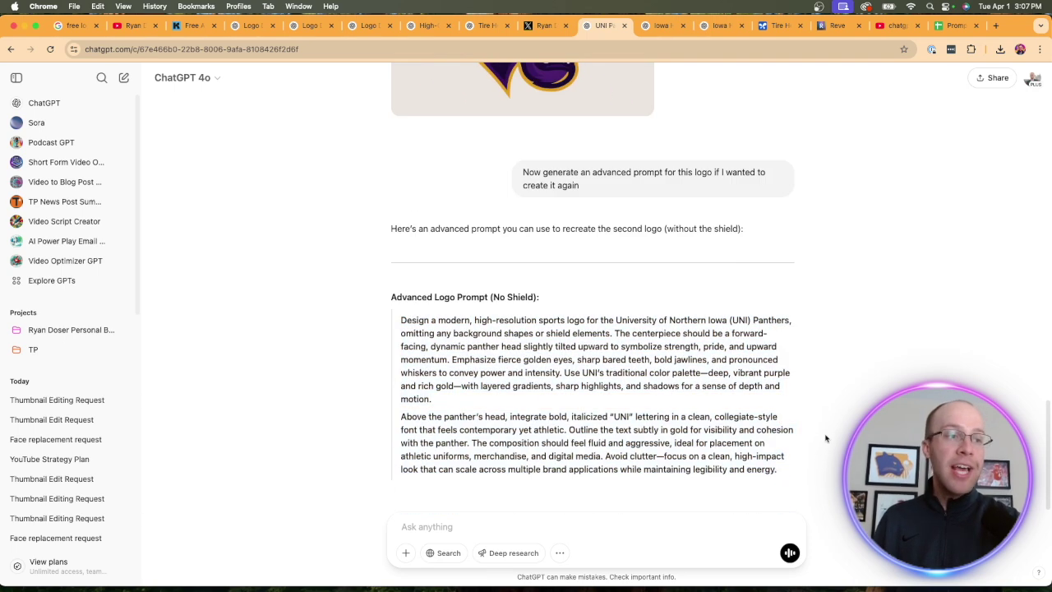
left_click_drag(786, 482, 526, 222)
- Open the Iowa Hawkeyes logo redesign conversation and review the uploaded logo with its request for an advanced image prompt
left_click(662, 25)
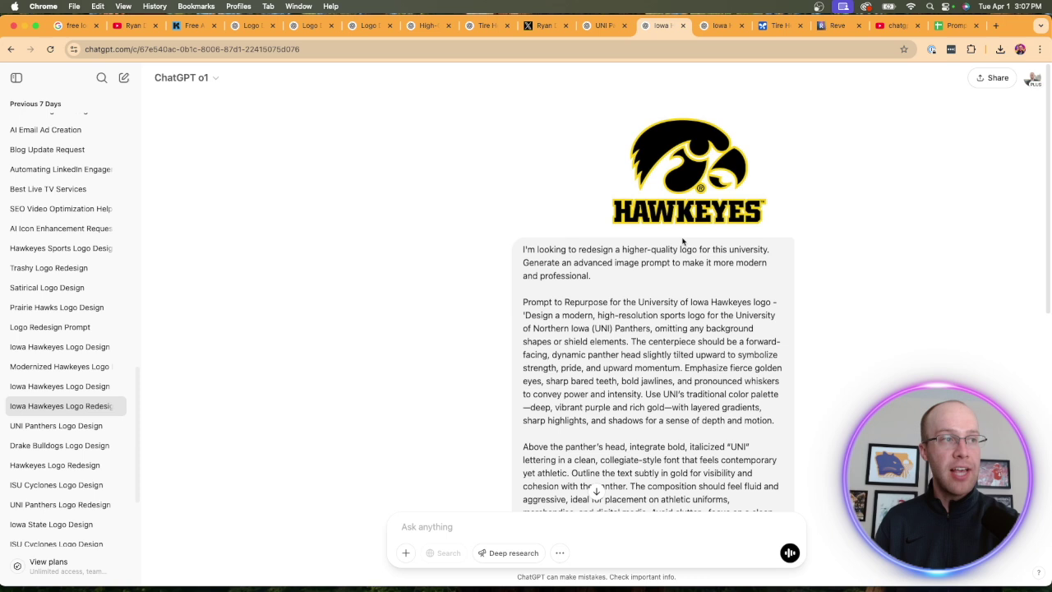
scroll(624, 245, "down", 1)
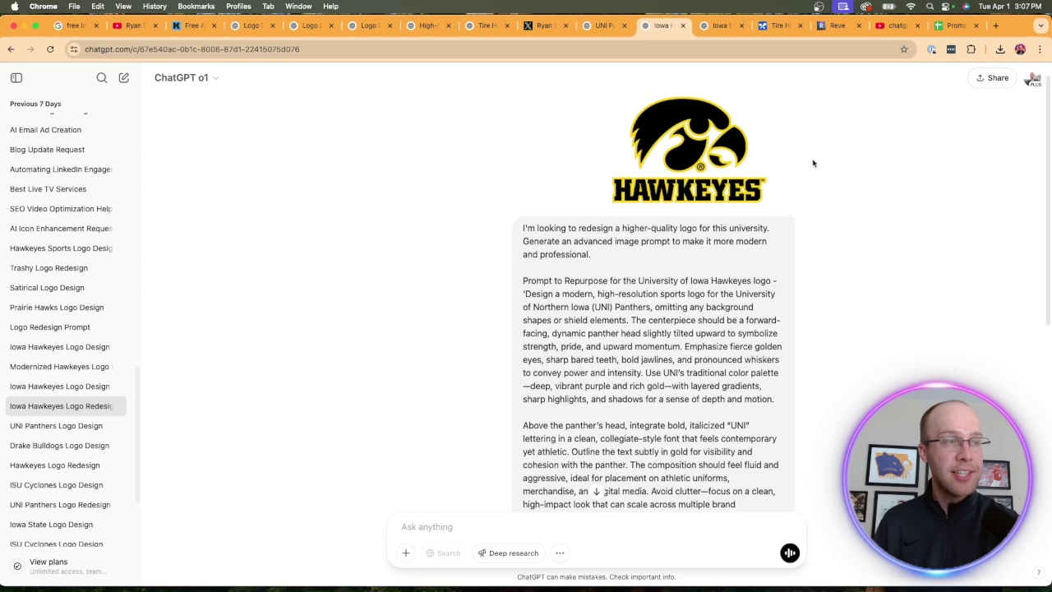
scroll(813, 162, "up", 1)
scroll(775, 216, "down", 2)
- Return to the UNI Panthers conversation and highlight the Advanced Logo Prompt (No Shield) text beneath the generated panther logo
left_click(593, 30)
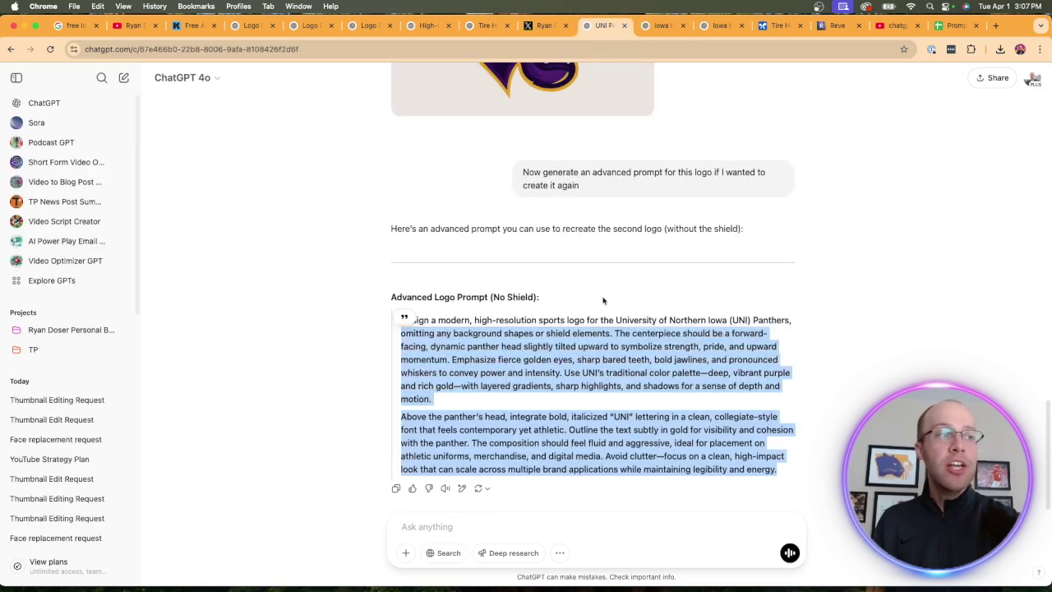
left_click_drag(802, 462, 458, 346)
scroll(458, 346, "up", 2)
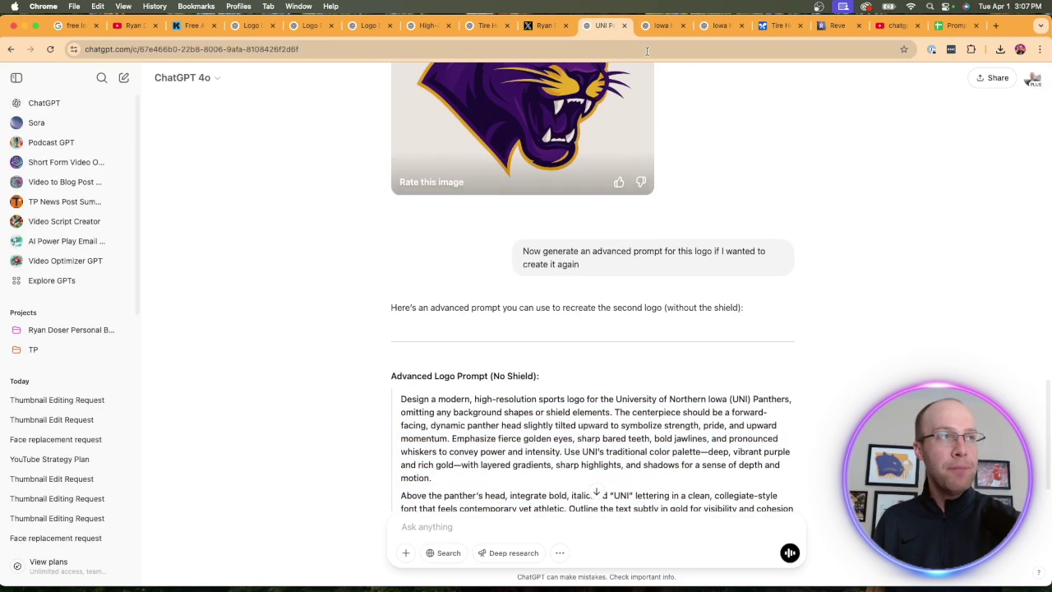
- Go back to the Hawkeyes redesign conversation and highlight the opening request for a higher-quality university logo prompt
left_click(662, 26)
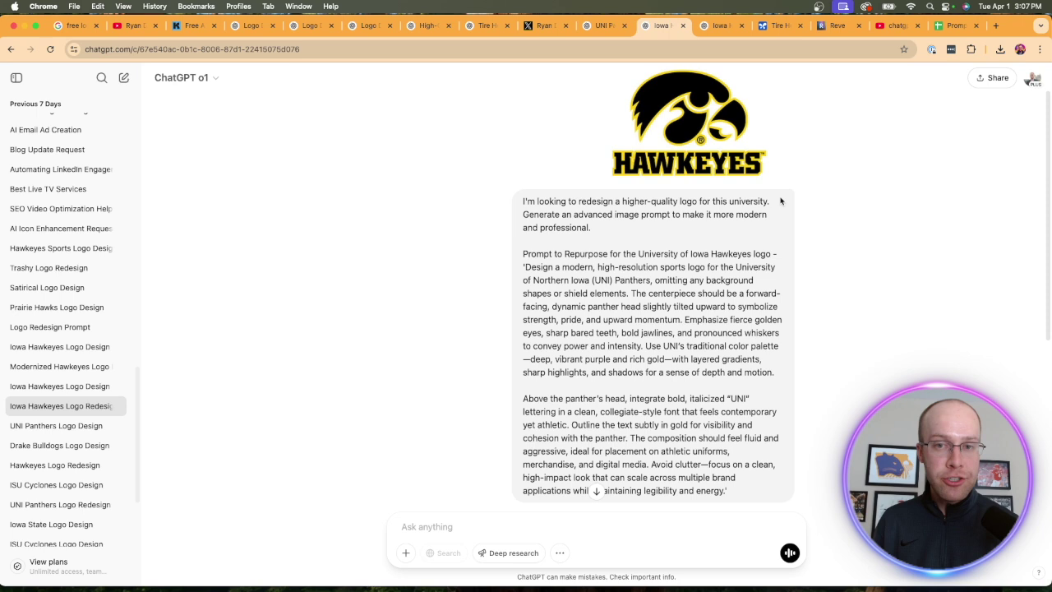
scroll(781, 213, "up", 1)
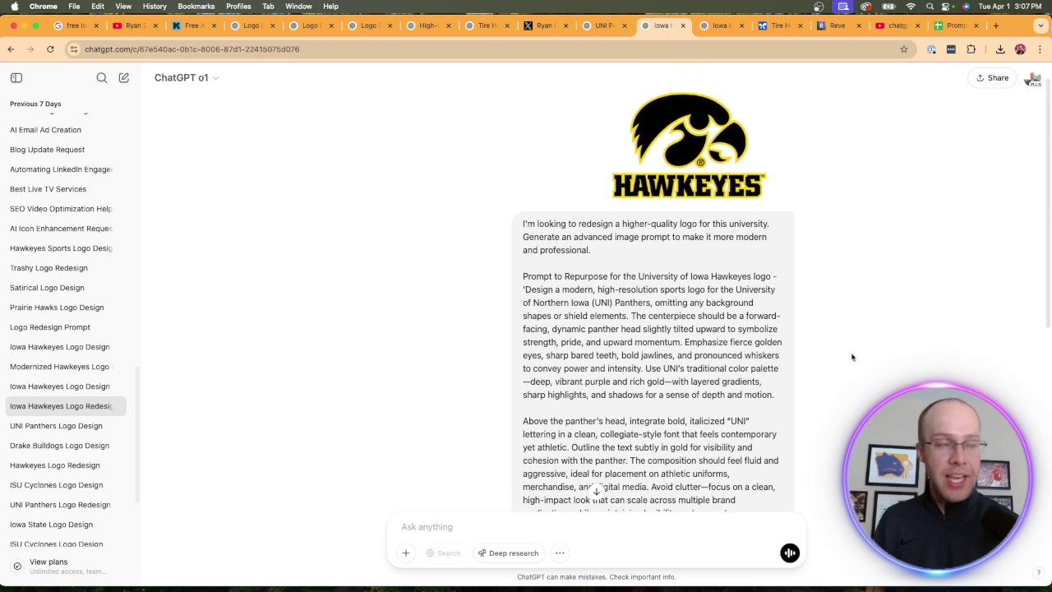
scroll(572, 244, "down", 1)
left_click_drag(522, 207, 768, 224)
left_click(702, 249)
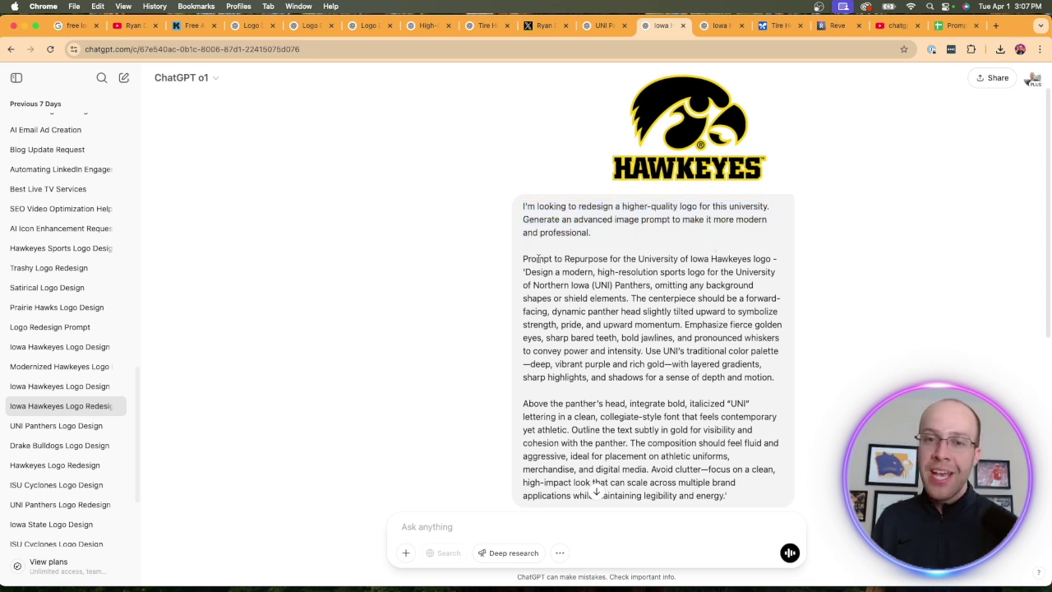
- Highlight the "Prompt to Repurpose for the University of Iowa Hawkeyes logo" line and the reused UNI Panthers prompt below it
left_click_drag(523, 258, 773, 258)
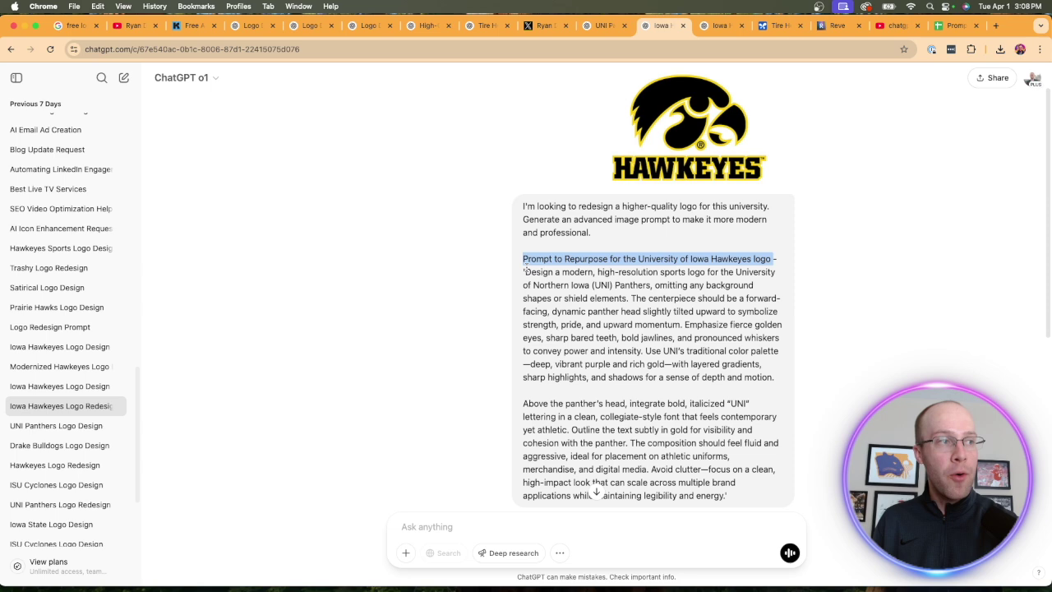
left_click_drag(525, 273, 742, 356)
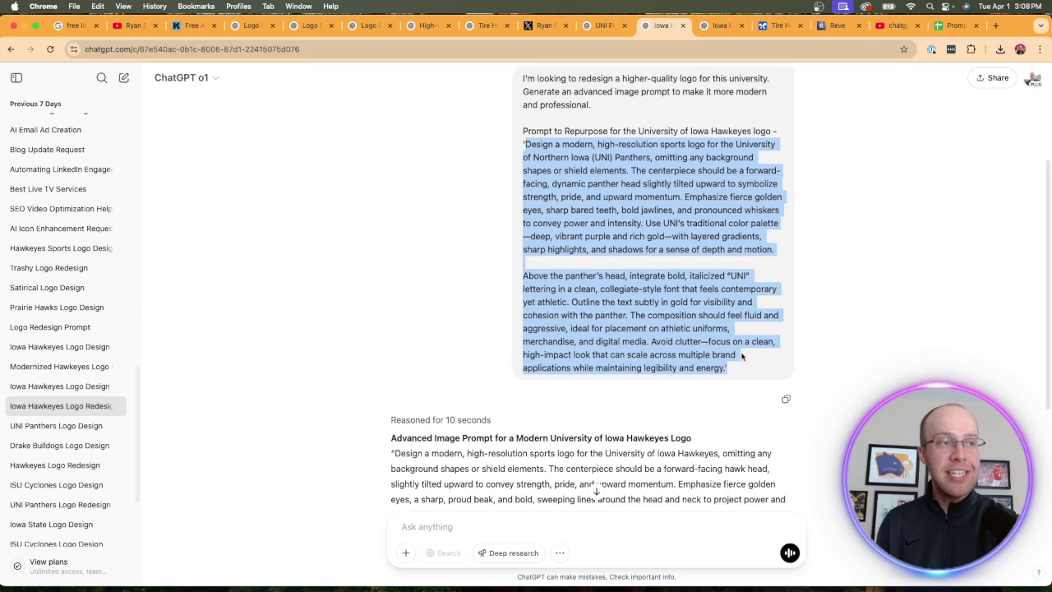
scroll(742, 357, "up", 2)
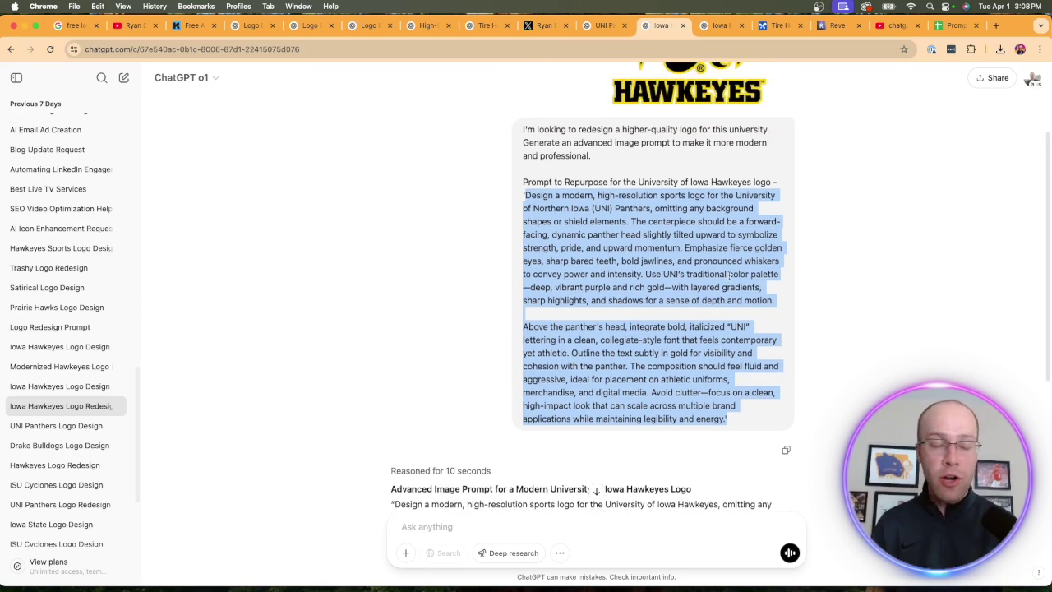
scroll(729, 275, "down", 2)
scroll(728, 276, "up", 4)
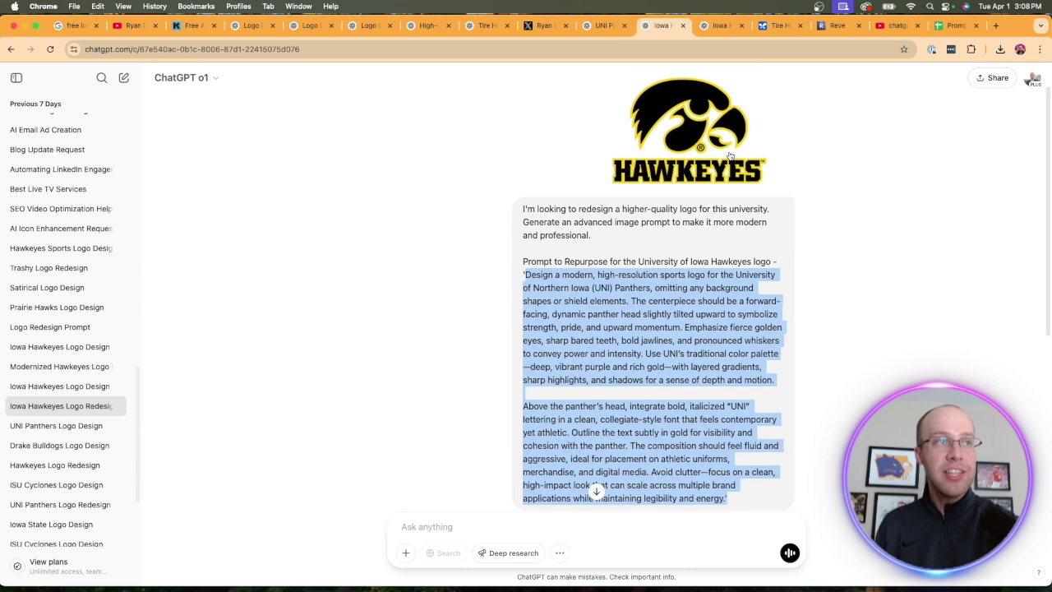
- Review and select the full Advanced Image Prompt for a Modern University of Iowa Hawkeyes Logo in the response
scroll(742, 172, "down", 8)
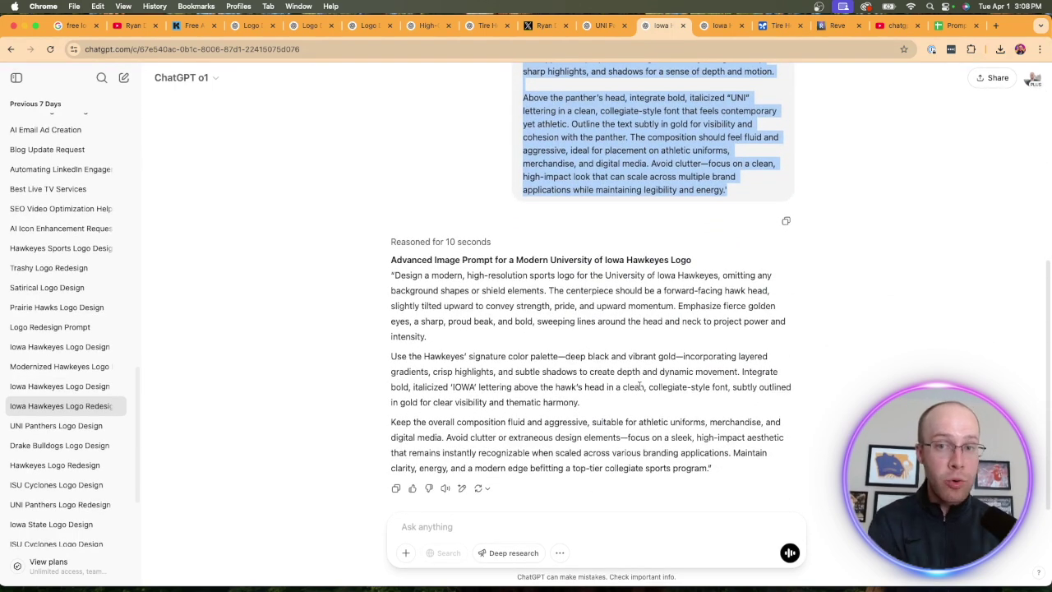
left_click(710, 469)
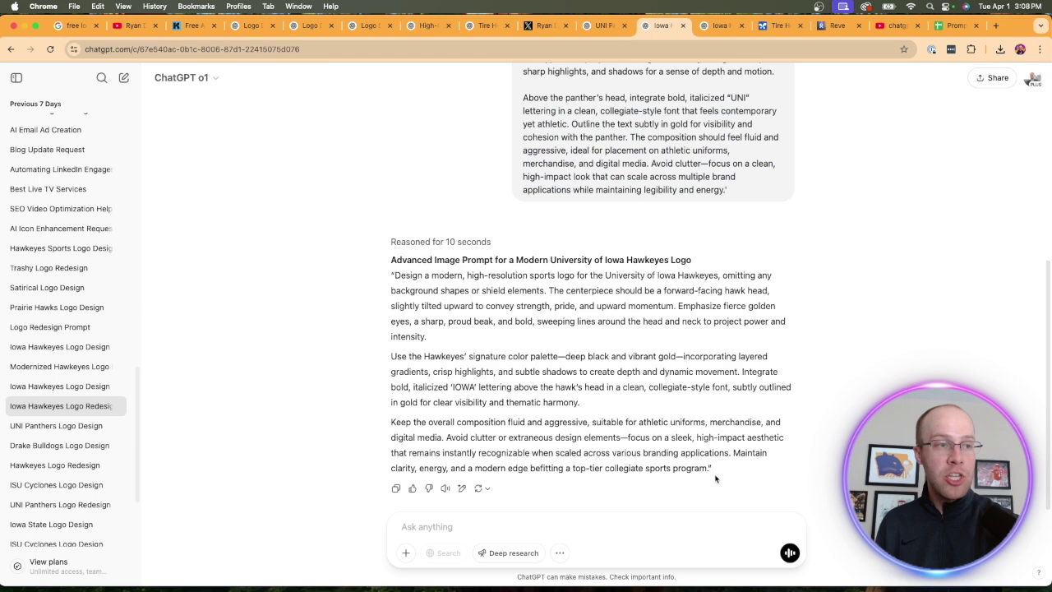
left_click_drag(709, 468, 392, 274)
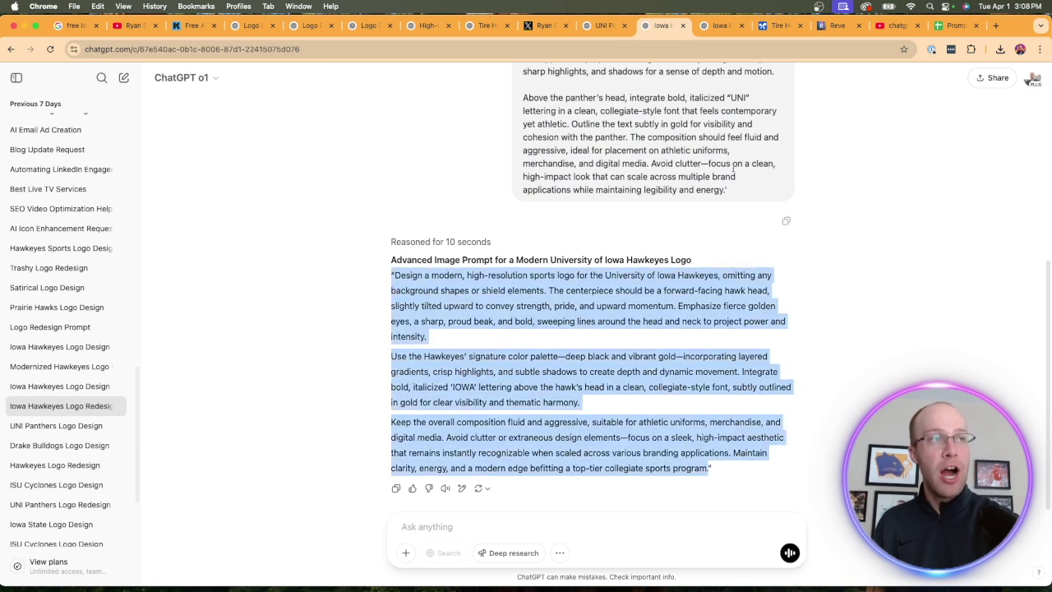
- Open the ChatGPT 4o Iowa Hawkeyes Logo Design conversation and review its model choice, uploaded logo and pasted advanced prompt
left_click(716, 26)
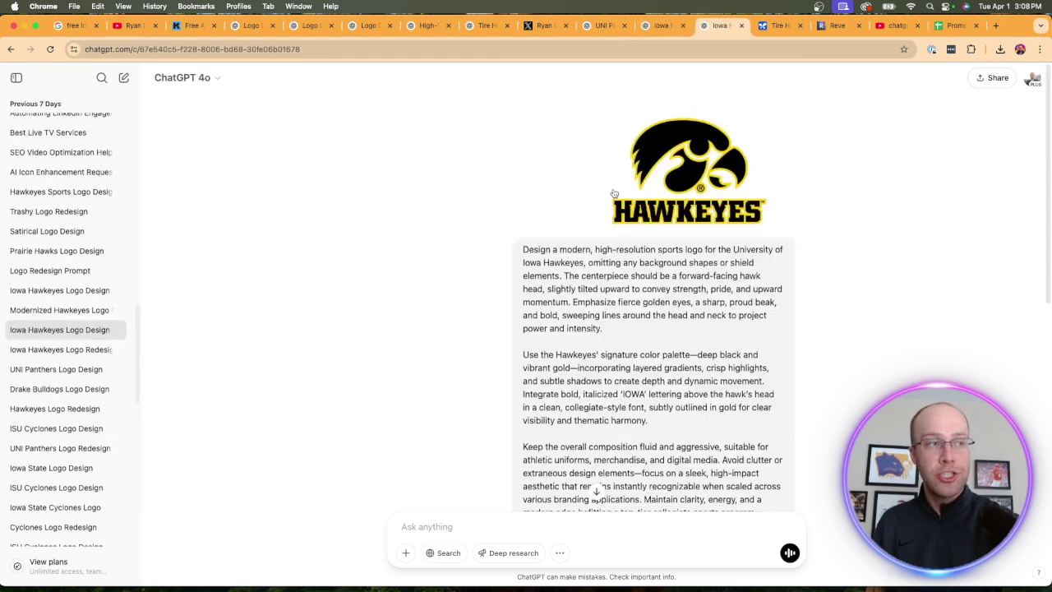
left_click(212, 75)
key("Escape")
scroll(731, 138, "down", 3)
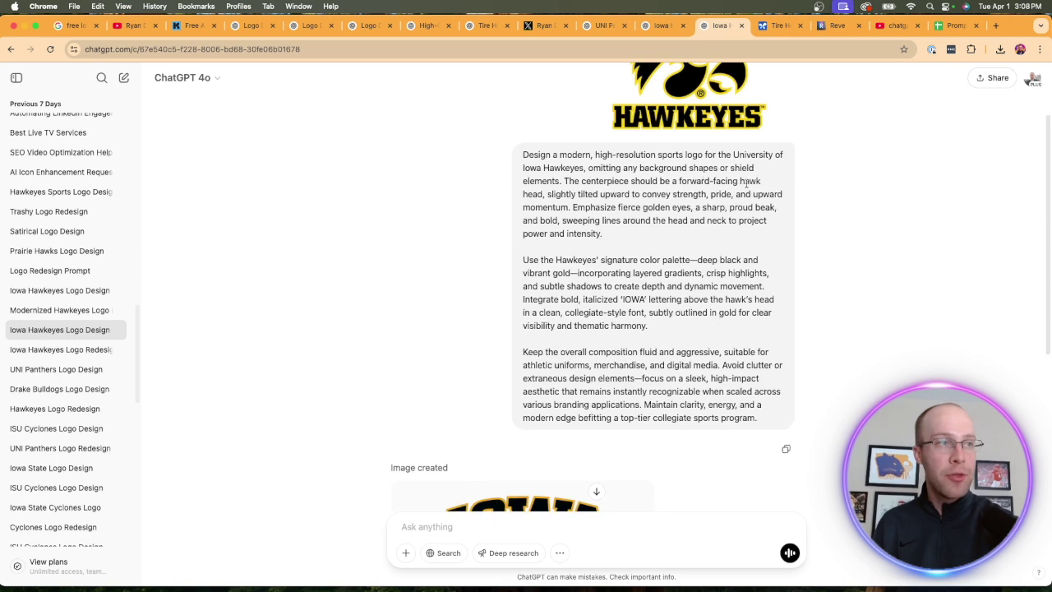
scroll(731, 138, "up", 1)
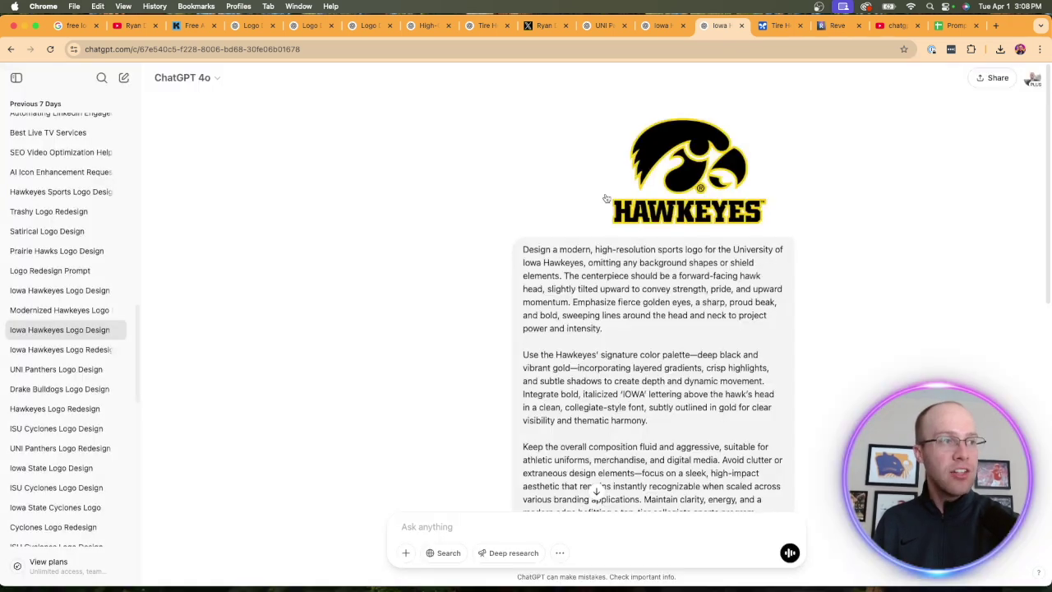
scroll(728, 207, "down", 2)
triple_click(728, 207)
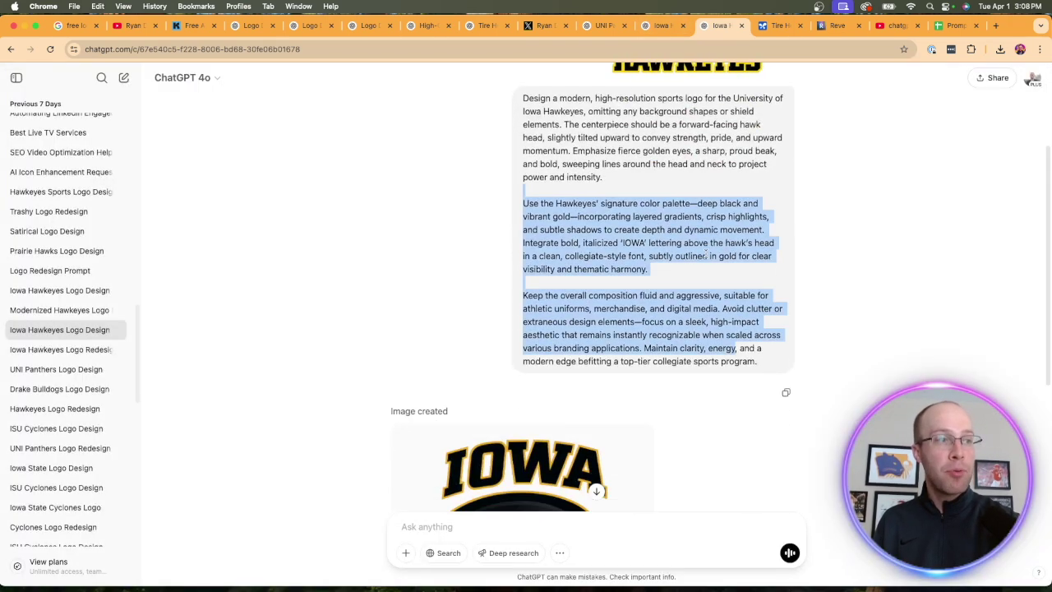
left_click(592, 305)
- View the generated IOWA hawk logo at full size and compare it with the original Hawkeyes logo
scroll(591, 305, "down", 4)
left_click(595, 279)
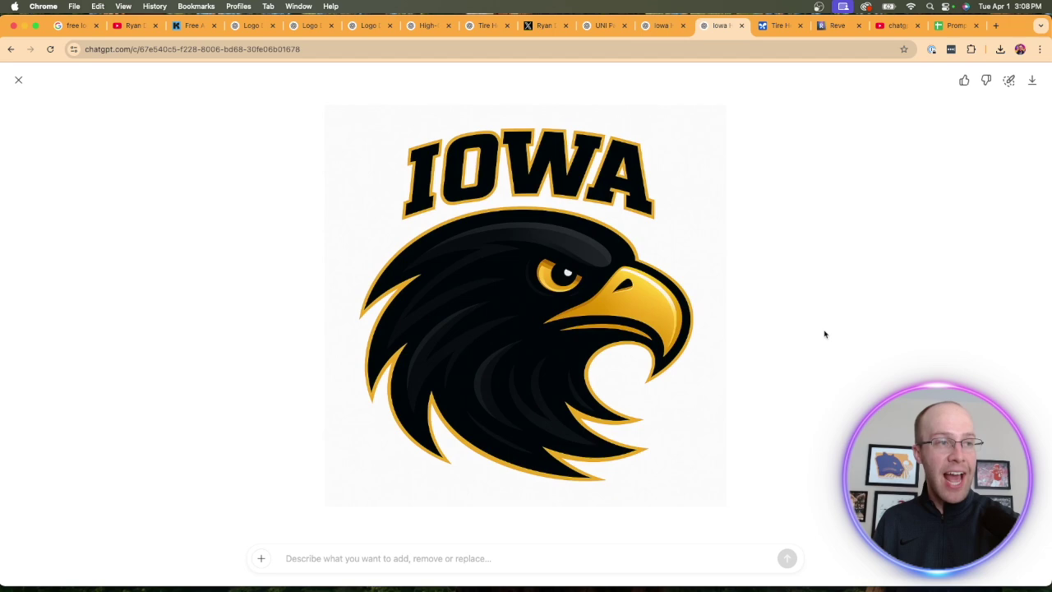
left_click(18, 79)
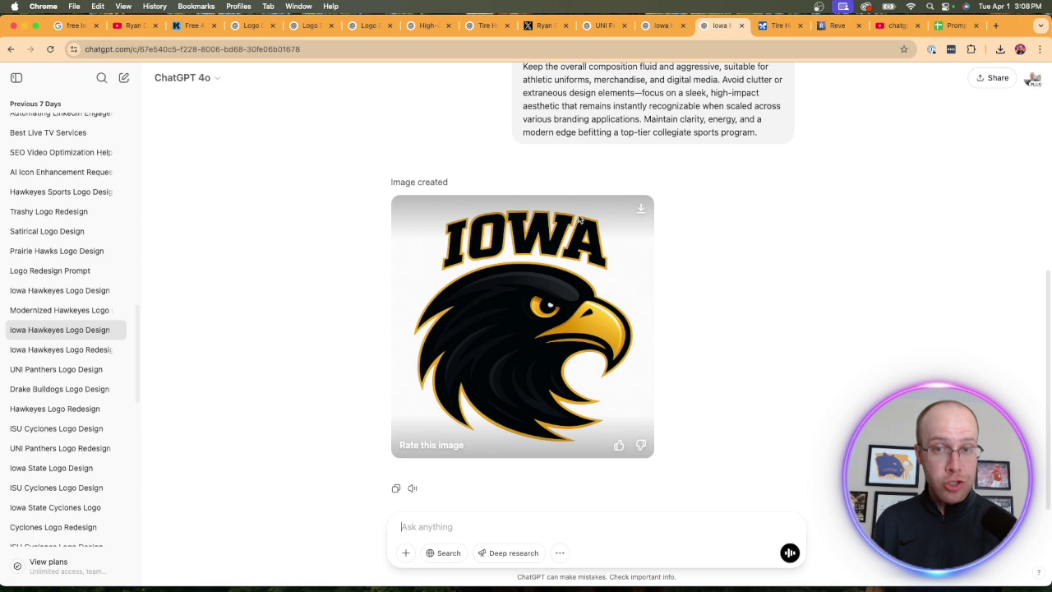
scroll(660, 235, "up", 5)
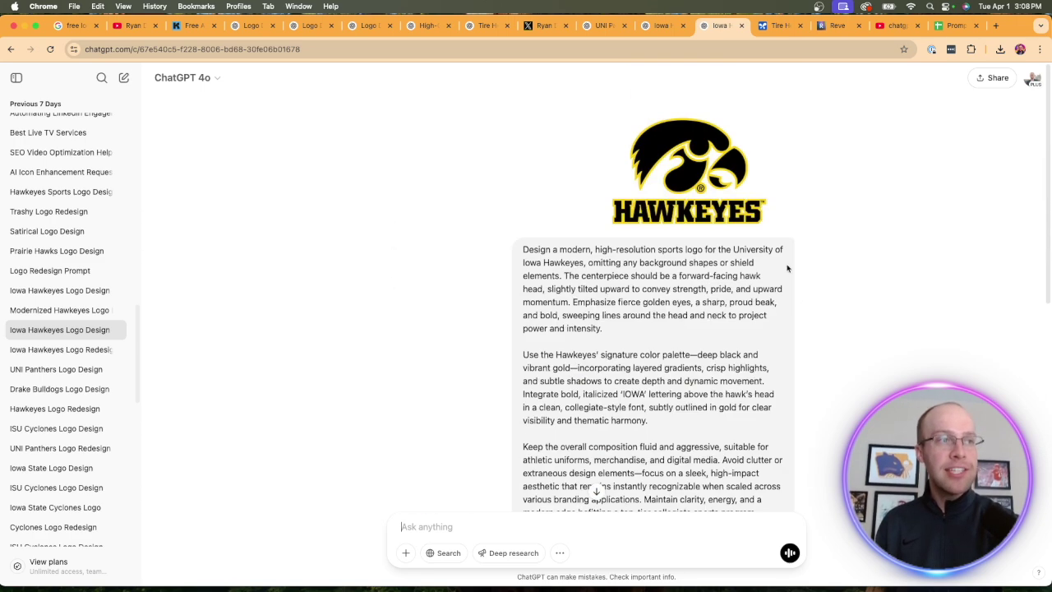
scroll(812, 291, "down", 5)
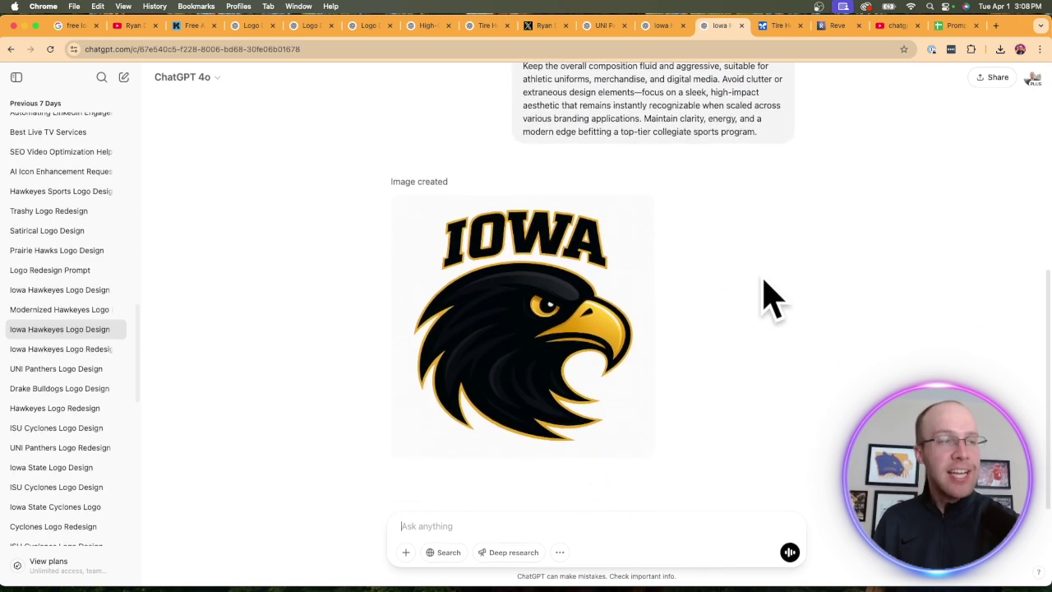
- Return to the ChatGPT o1 Hawkeyes conversation and recheck the generated advanced prompt against the original repurposing request
left_click(654, 28)
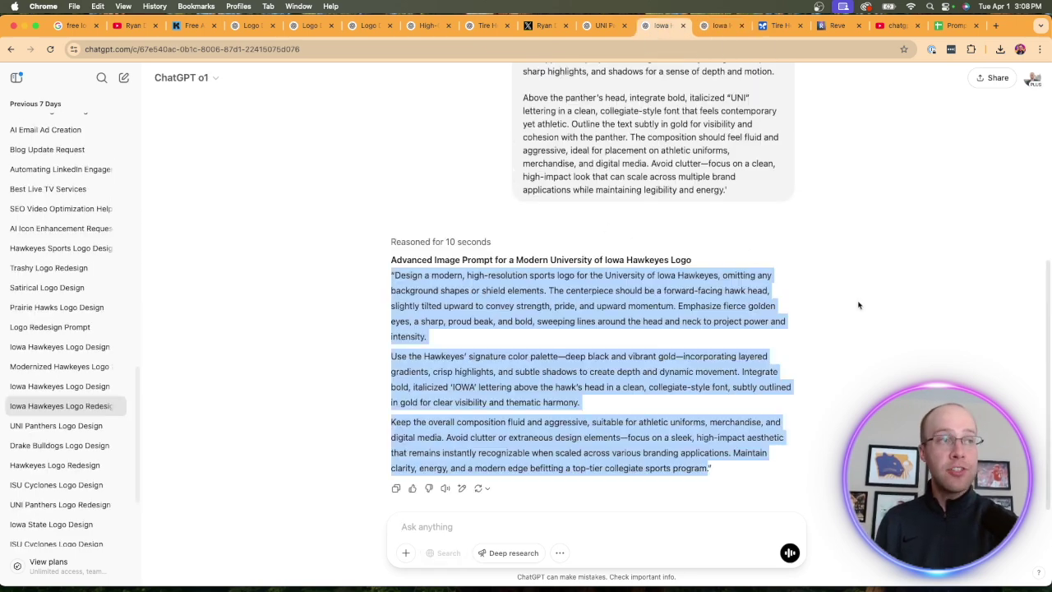
left_click_drag(723, 469, 386, 282)
left_click(386, 282)
scroll(693, 369, "up", 4)
scroll(694, 368, "down", 2)
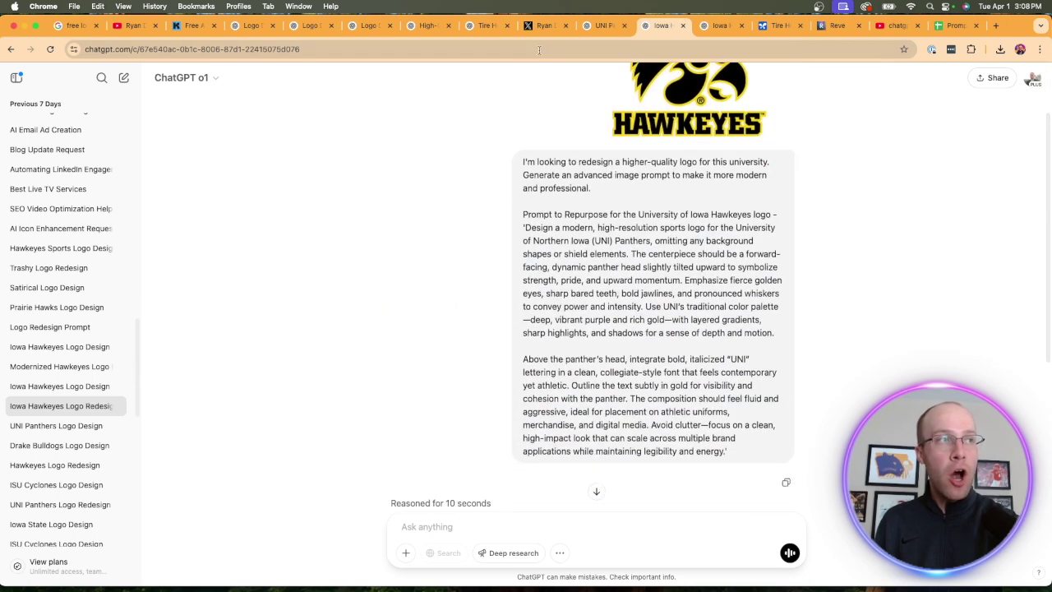
- Revisit the shield-free UNI panther logo and select its entire Advanced Logo Prompt (No Shield) text
left_click(604, 26)
scroll(618, 281, "up", 4)
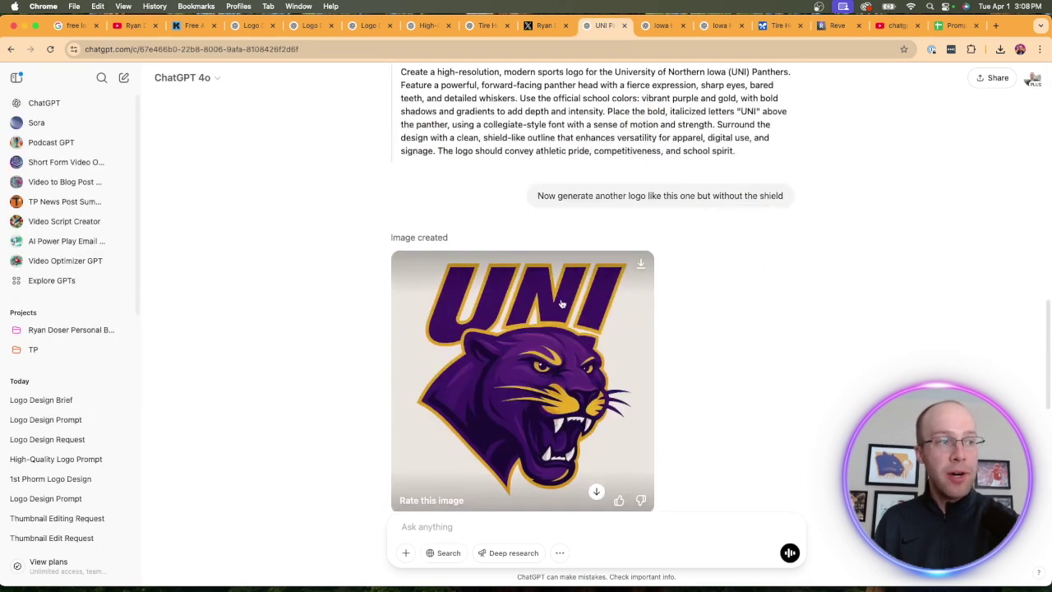
scroll(597, 313, "down", 1)
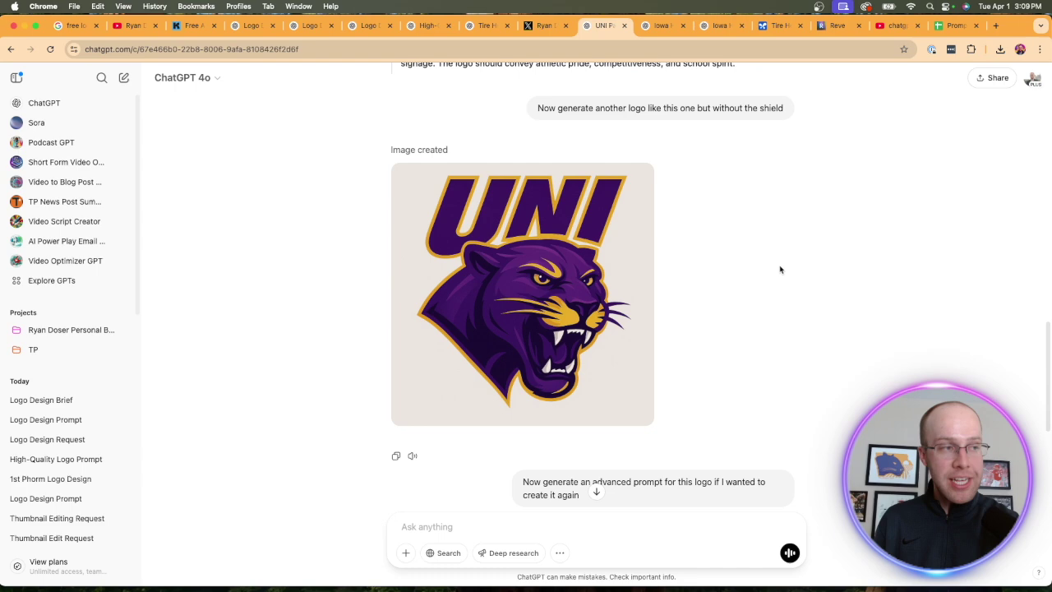
scroll(770, 244, "down", 5)
left_click_drag(781, 472, 399, 323)
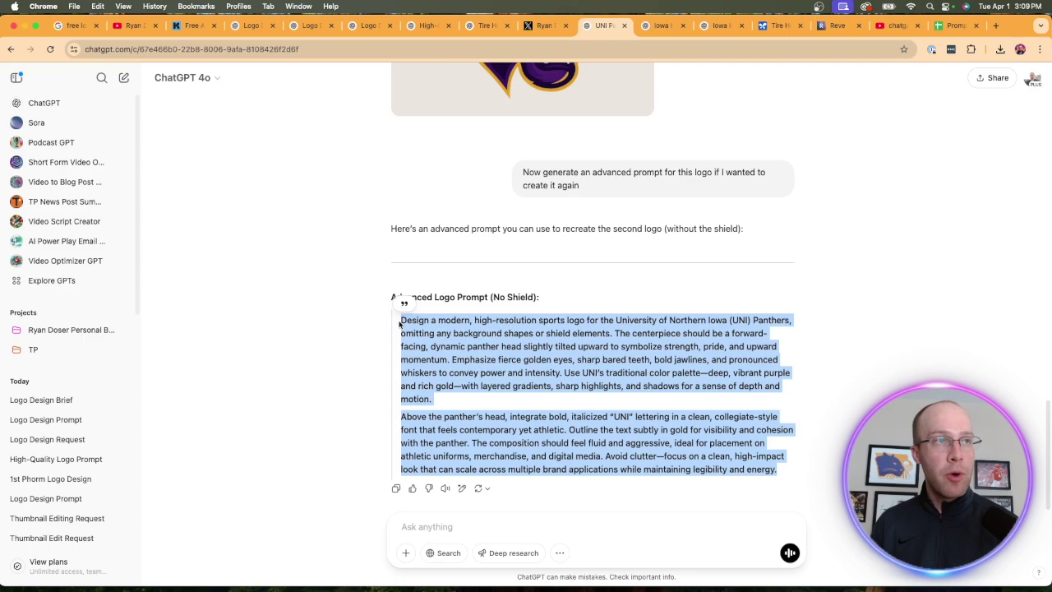
- Look at the logo prompts in the Prompts & Benchmarks spreadsheet in Google Sheets and return to the UNI Panthers conversation
left_click(954, 25)
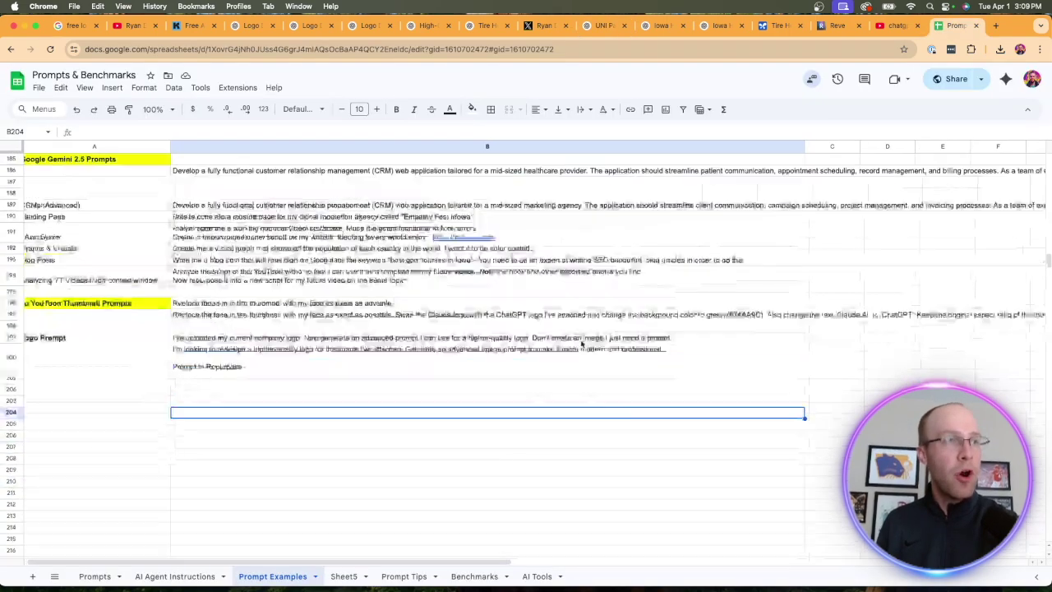
left_click(655, 31)
left_click(604, 26)
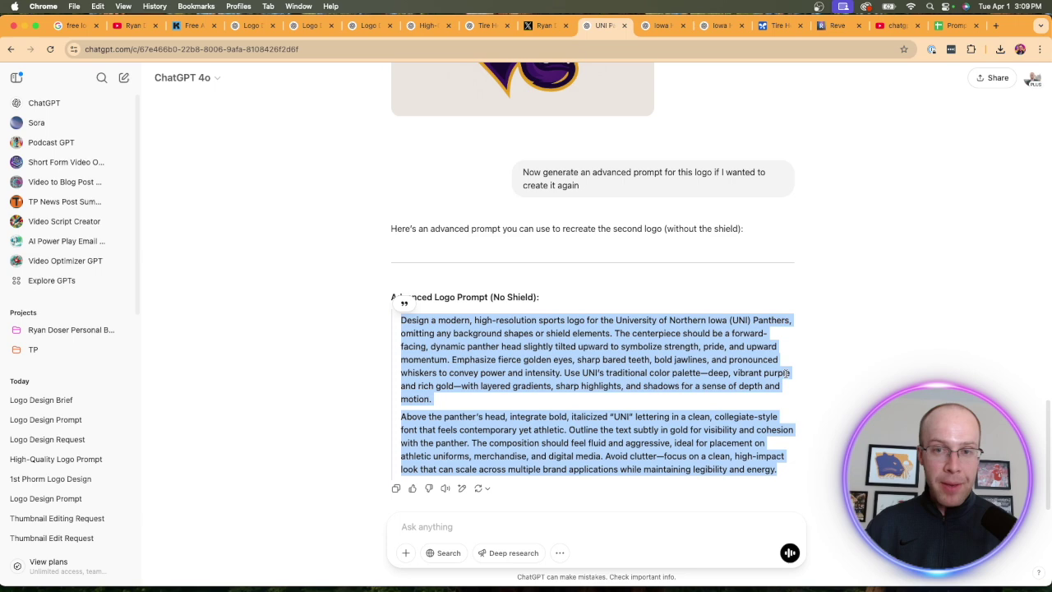
- In the Hawkeyes redesign conversation, trace how the repurposed UNI prompt leads to the advanced Hawkeyes image prompt
left_click(657, 26)
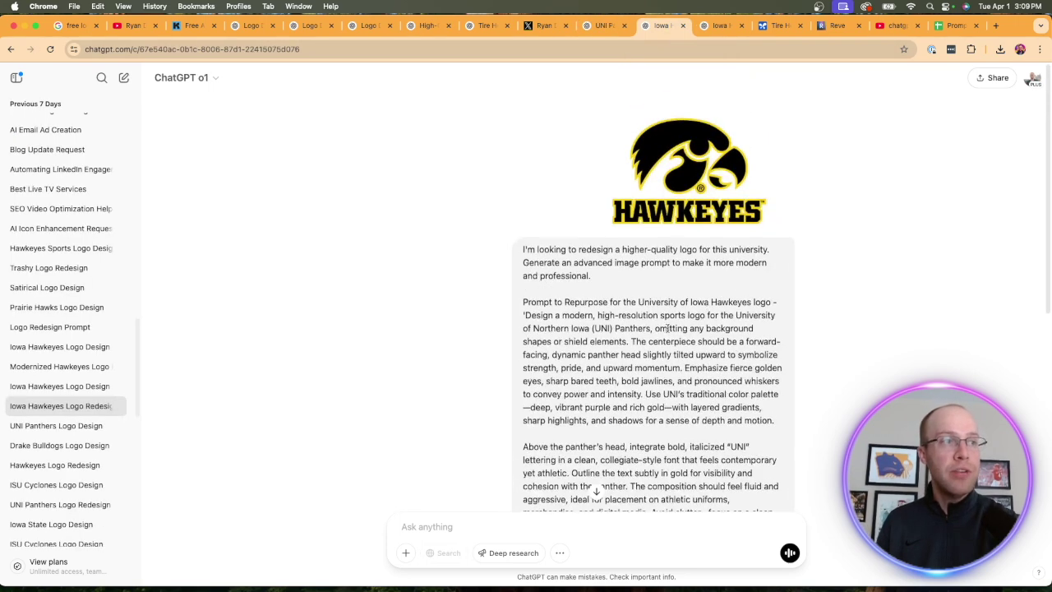
left_click_drag(523, 302, 772, 316)
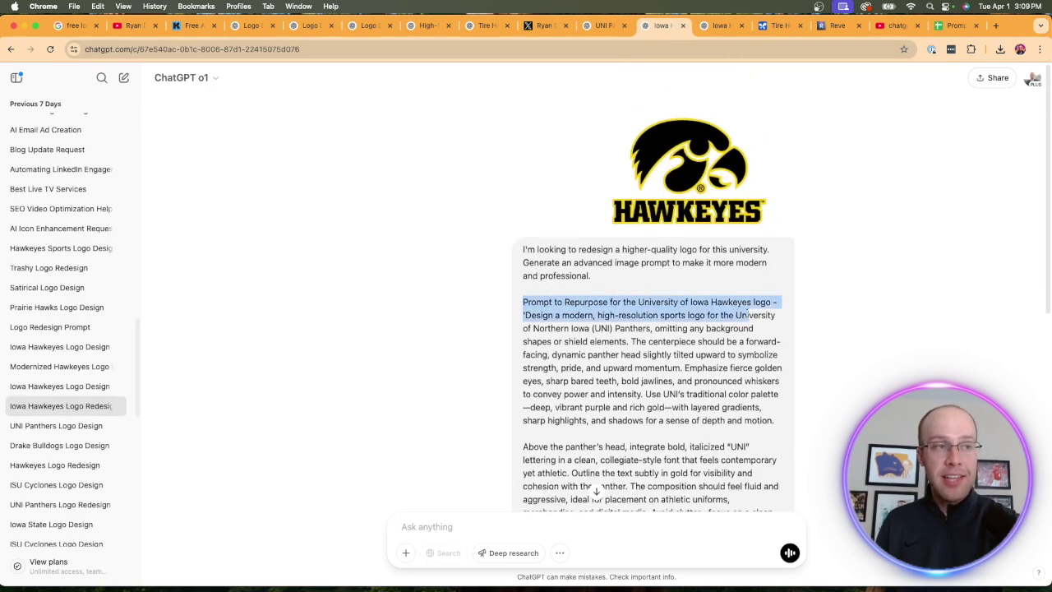
left_click(655, 362)
scroll(655, 362, "down", 3)
scroll(655, 362, "down", 3)
left_click_drag(565, 356, 694, 437)
left_click(610, 339)
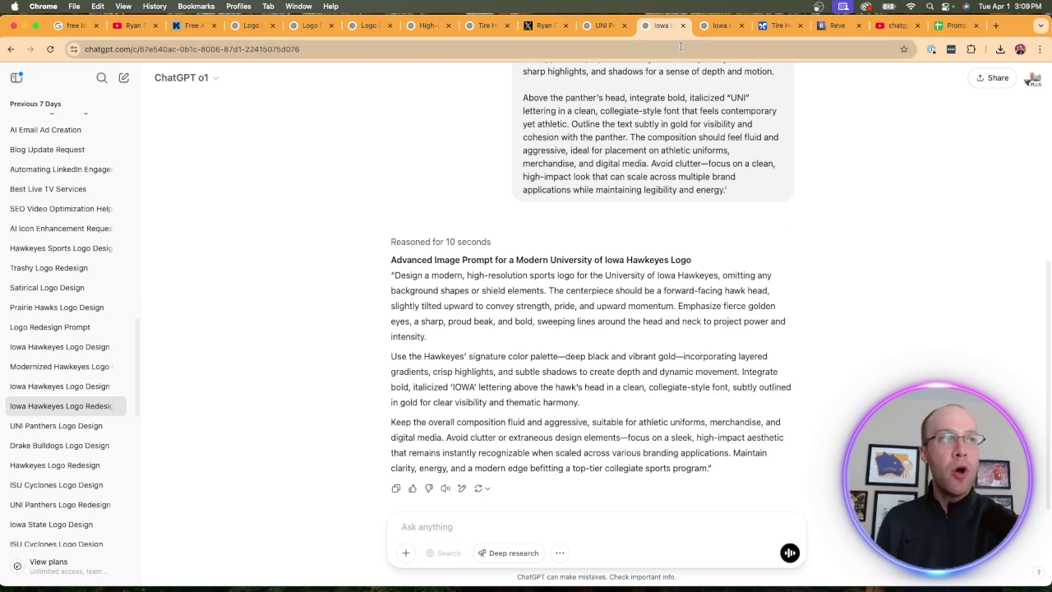
- Switch to the Tire Heroes Logo Design prompt in Google AI Studio and view its generated logo enlarged
left_click(715, 26)
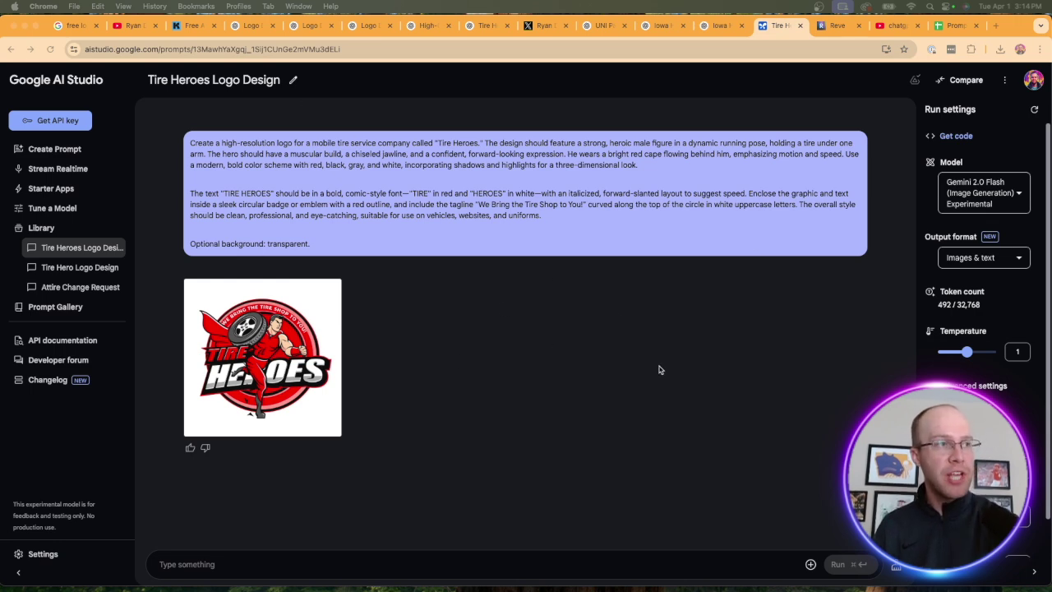
left_click(330, 346)
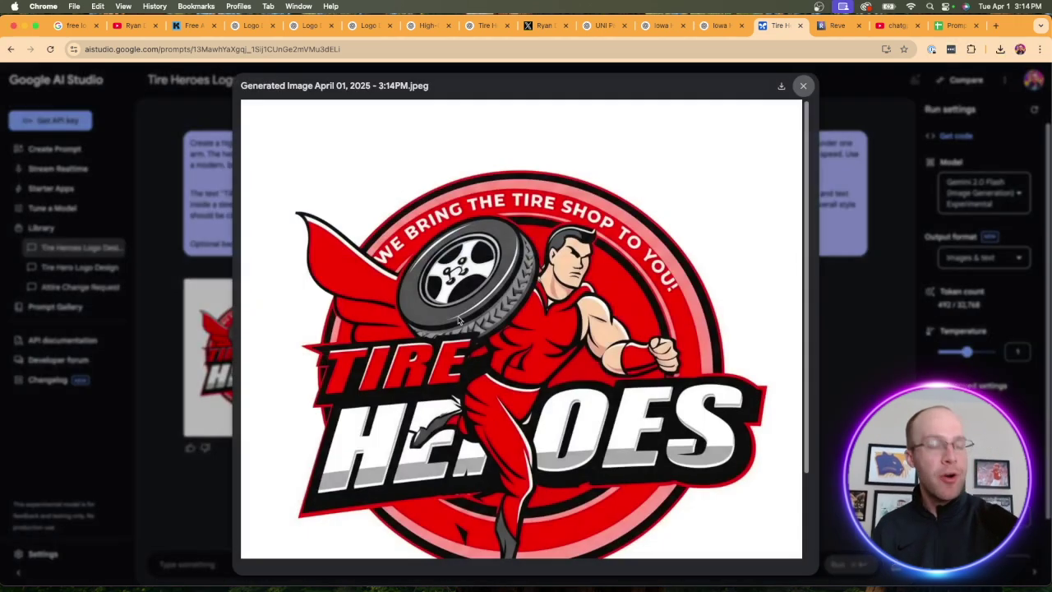
left_click(857, 321)
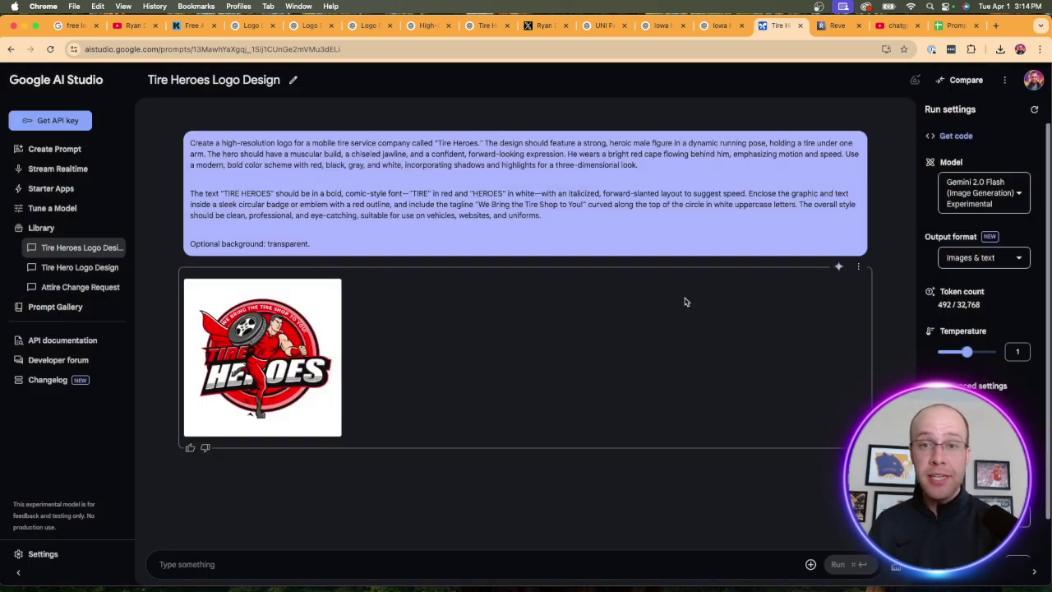
- View the generated Tire Heroes logo enlarged once more and close the preview
left_click(332, 331)
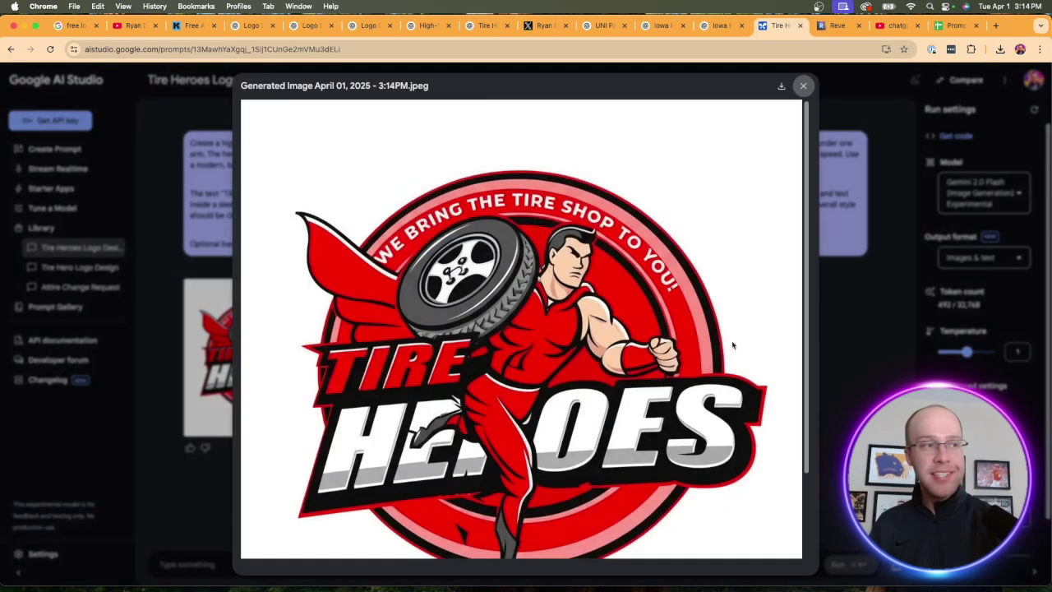
left_click(879, 318)
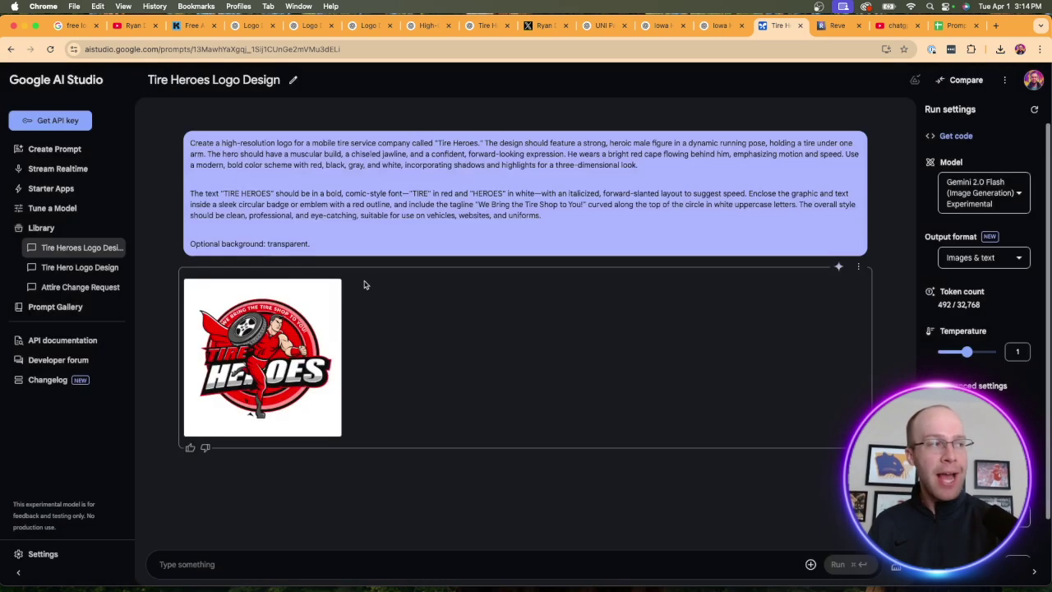
- Open the Attire Change Request prompt and compare the original pyramid photo with the enlarged tuxedo version
left_click(54, 289)
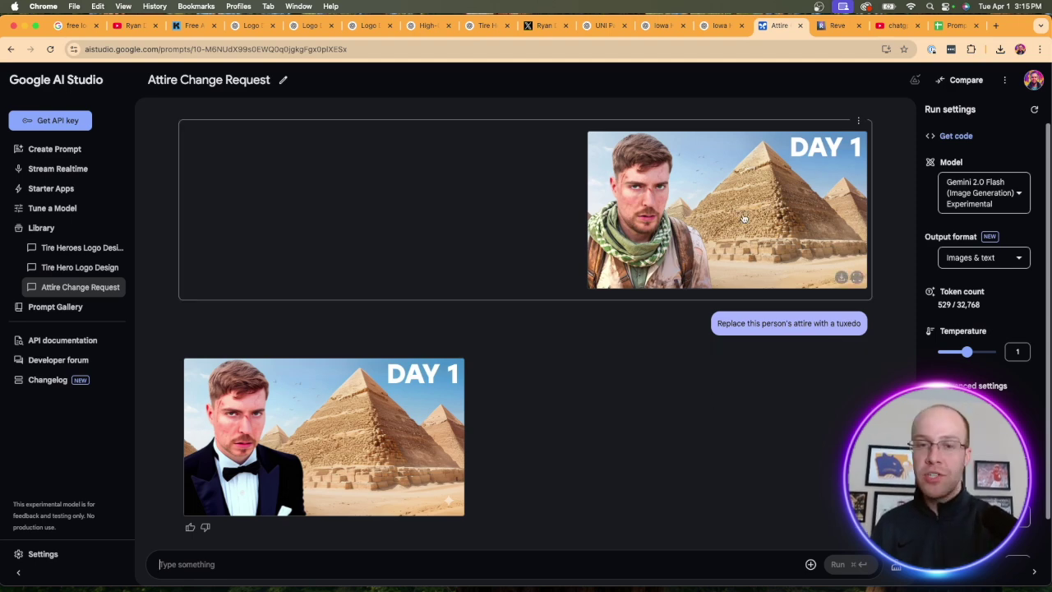
left_click_drag(731, 322, 814, 323)
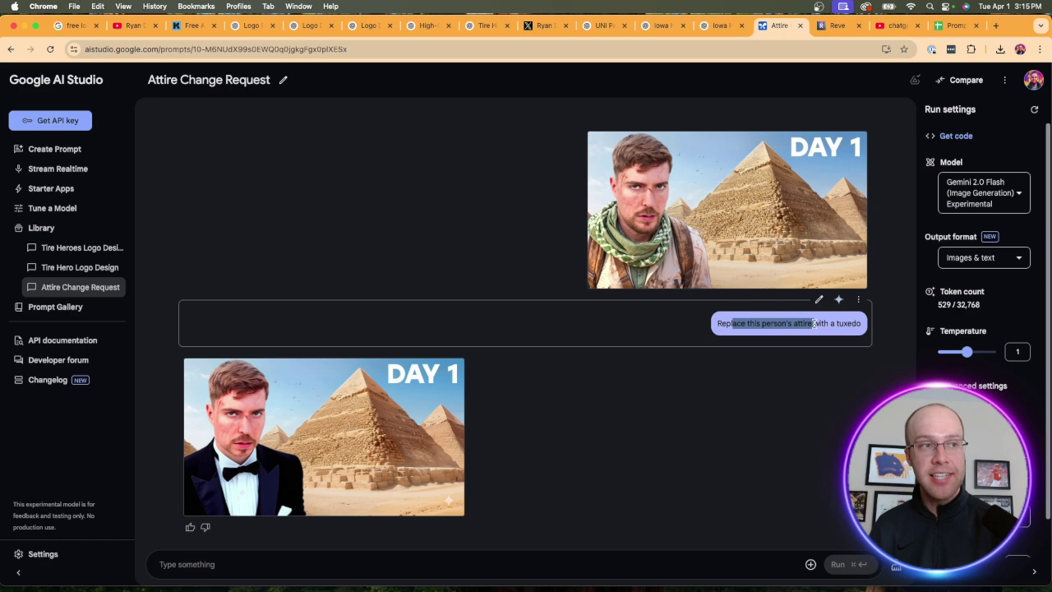
left_click(815, 323)
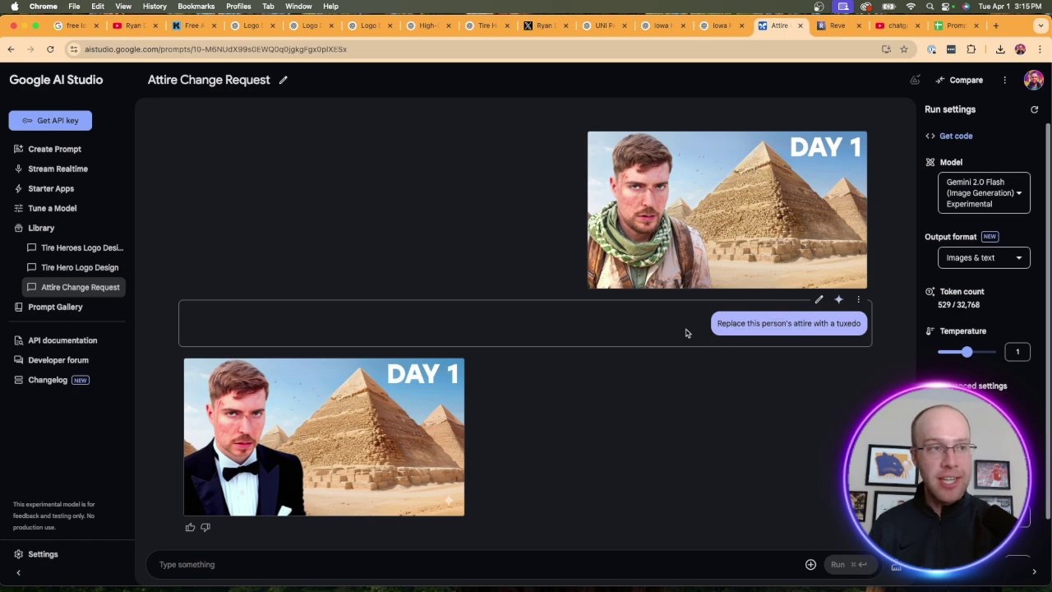
left_click(685, 227)
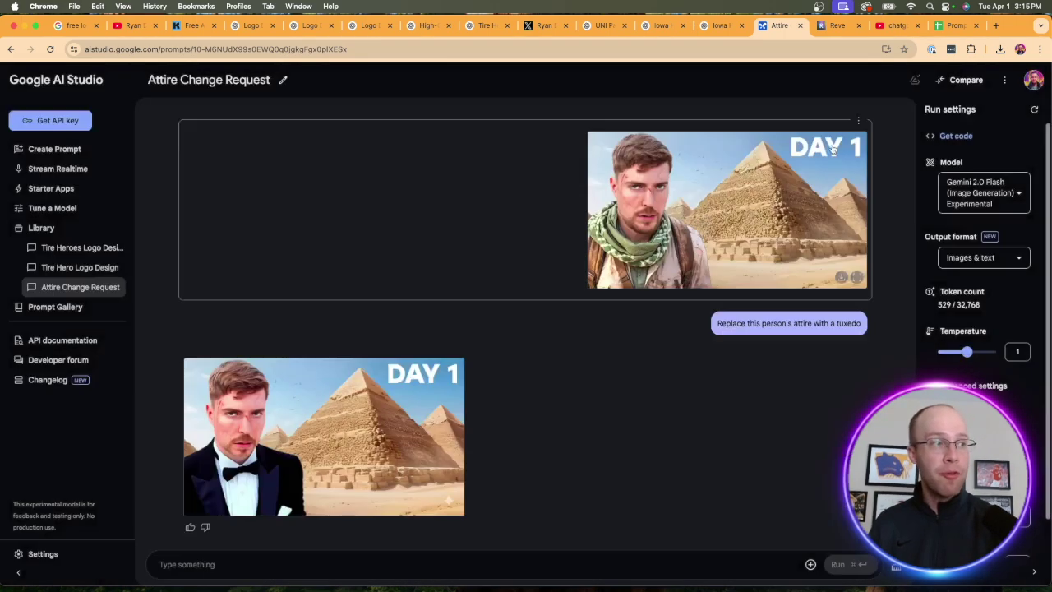
left_click(869, 122)
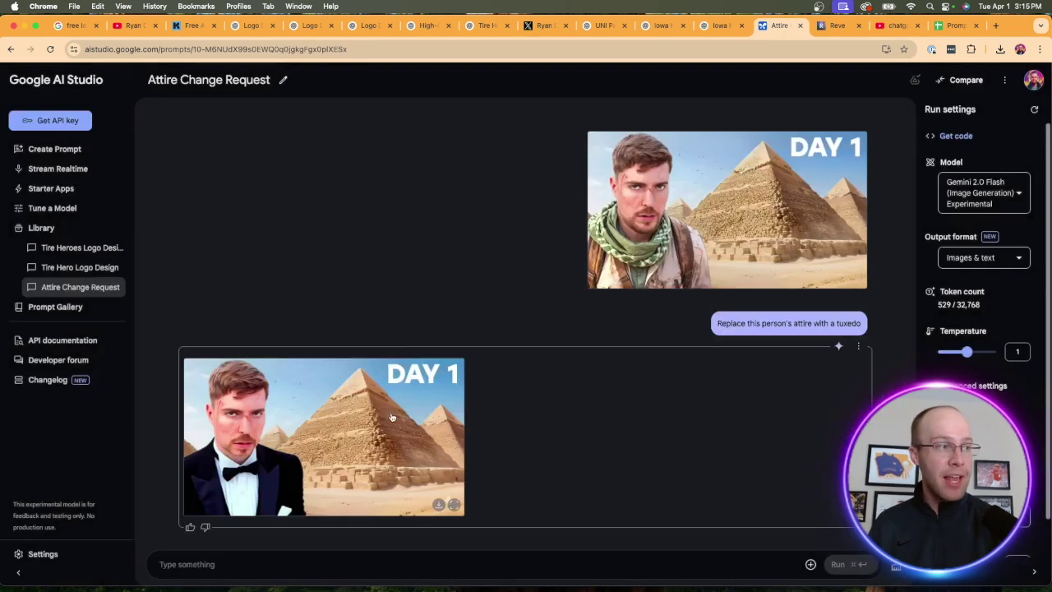
left_click(392, 418)
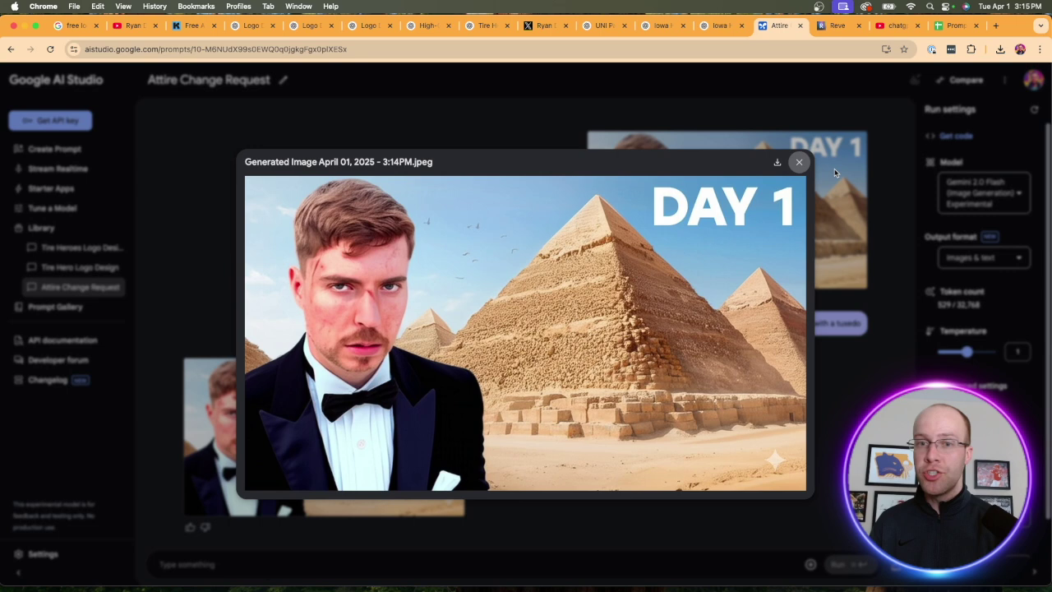
left_click(799, 162)
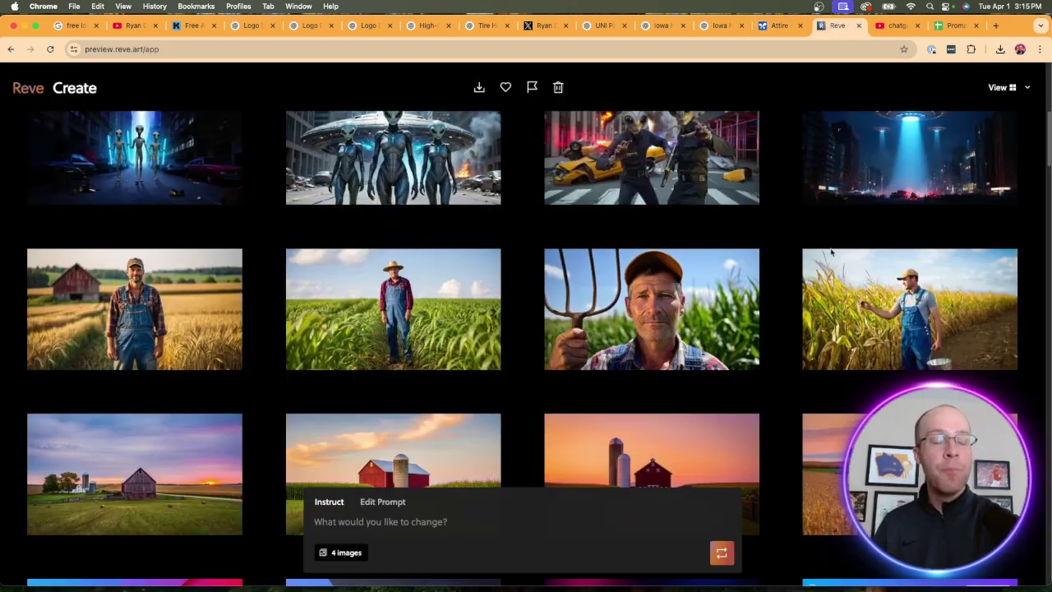
- Switch to Reve and find the Tire Heroes logos in the gallery, viewing the fourth variant enlarged
left_click(836, 26)
scroll(814, 245, "up", 5)
scroll(801, 263, "down", 10)
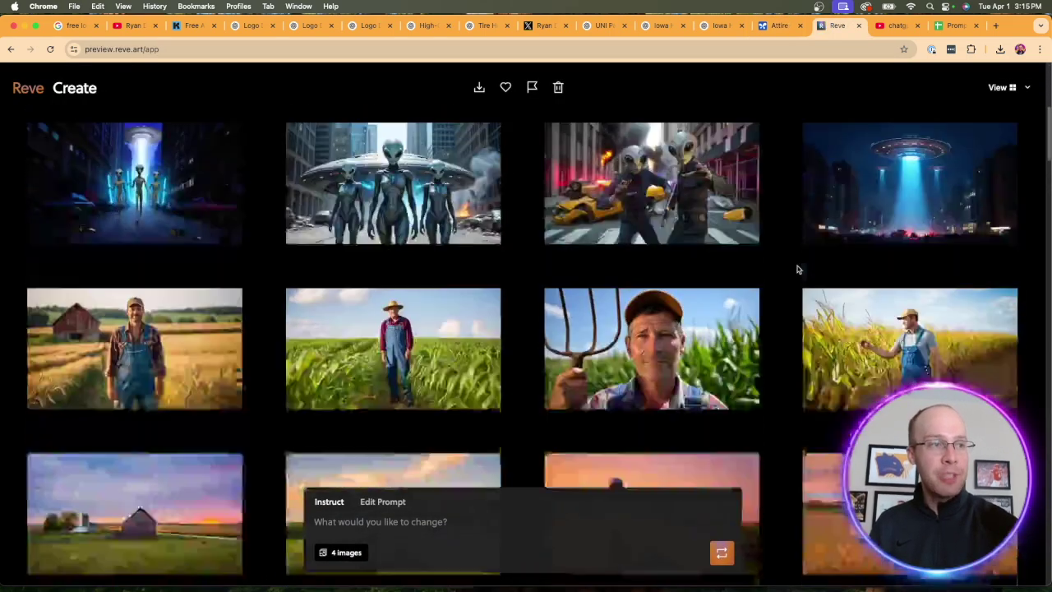
scroll(797, 269, "up", 10)
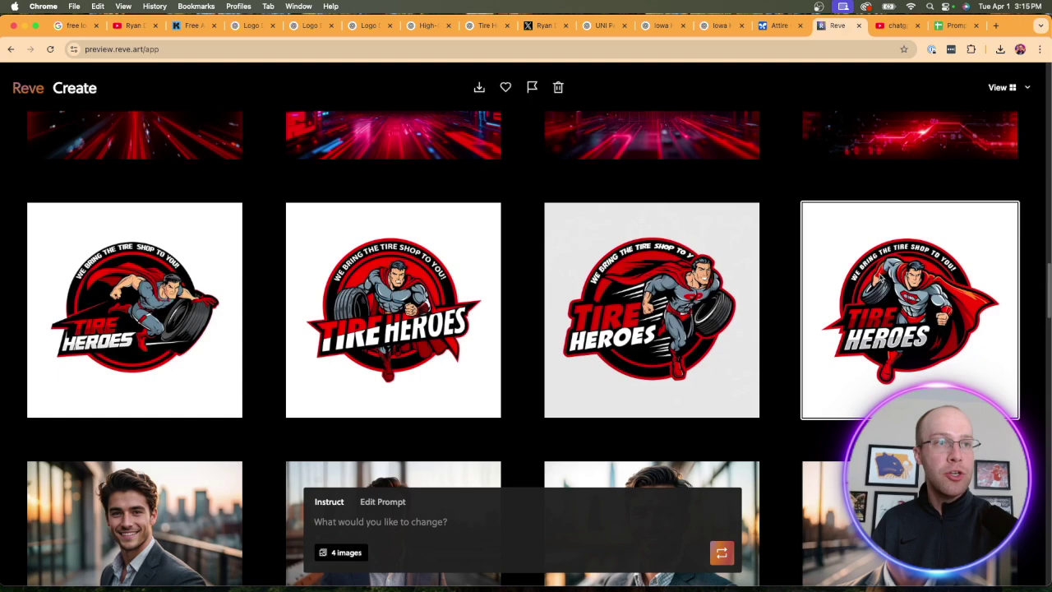
left_click(929, 288)
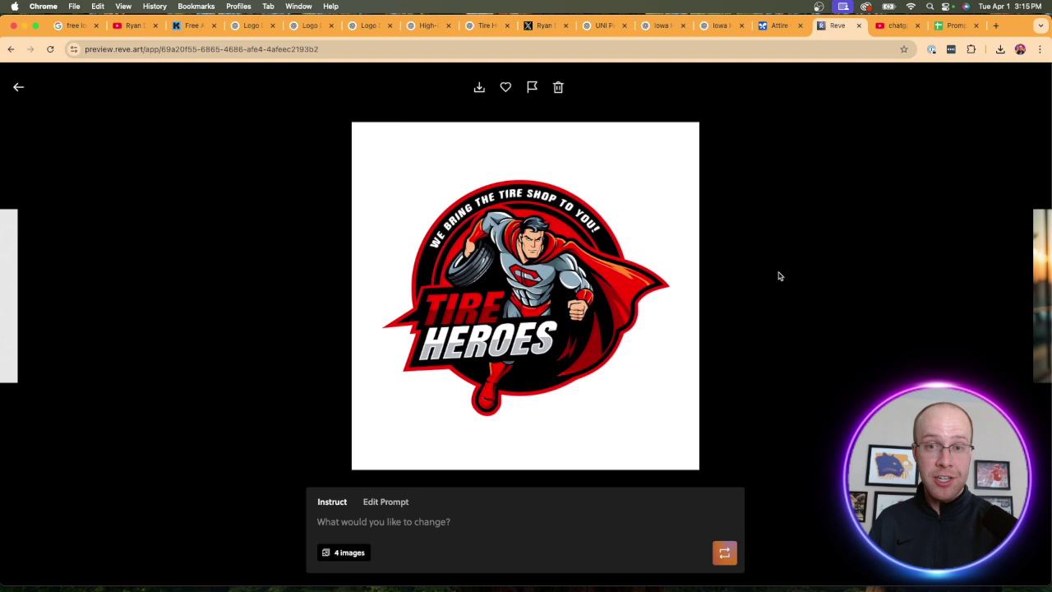
- Return to the Reve gallery and check the options for the number of images per generation
left_click(17, 87)
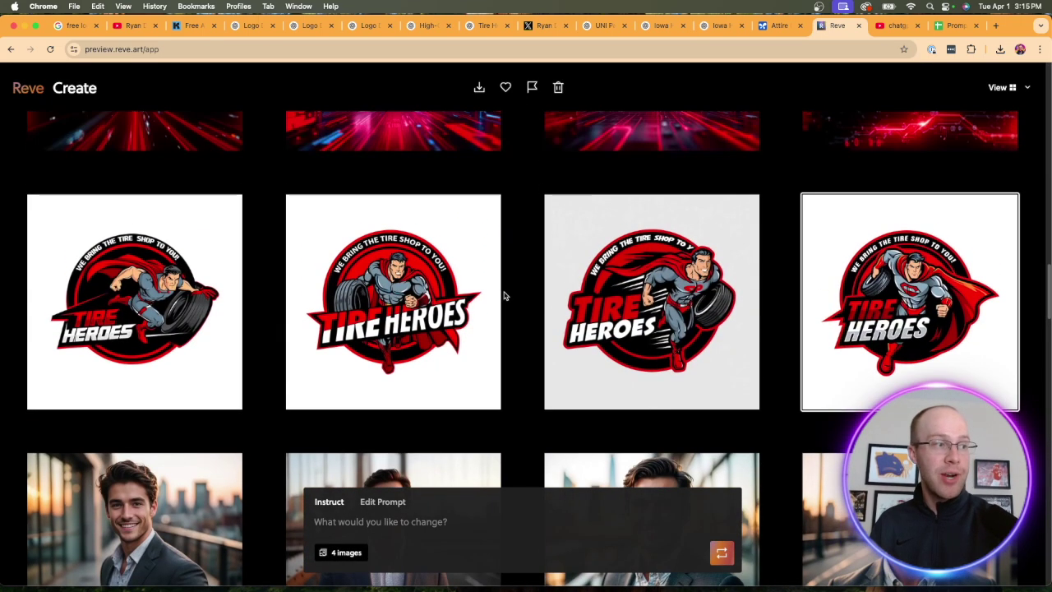
left_click(346, 552)
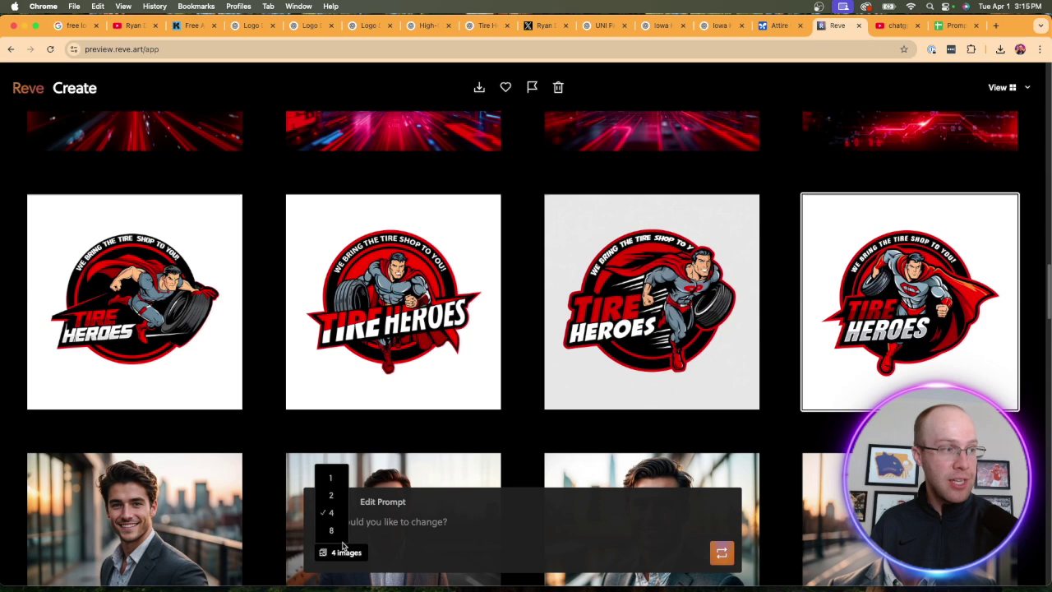
left_click(547, 535)
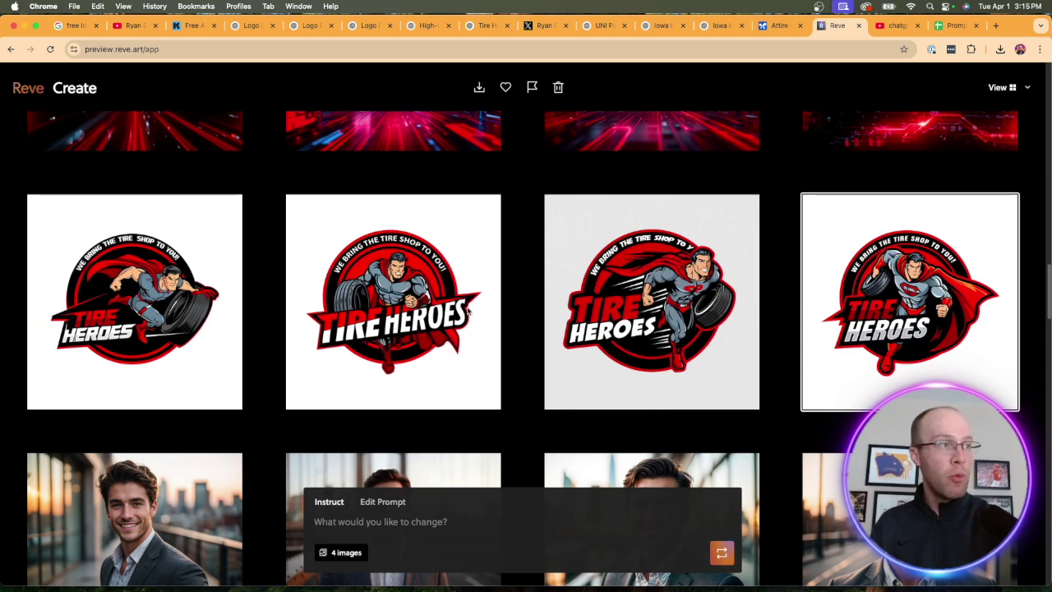
- Examine the other Reve gallery generations, including AI thumbnails, portraits, elephants, city skylines and farmers, for realism and text quality
scroll(510, 324, "up", 3)
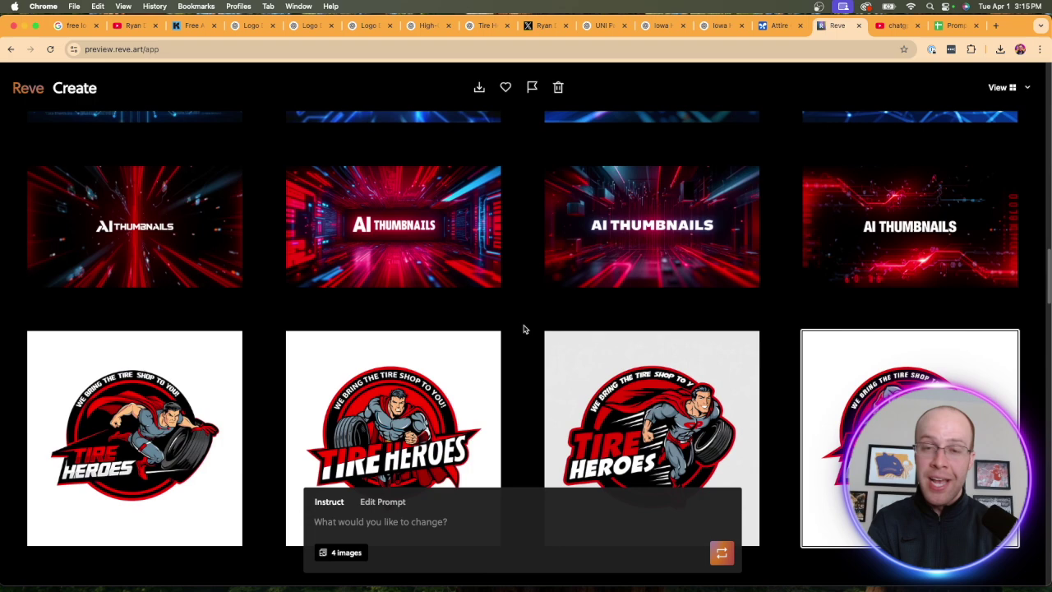
scroll(524, 328, "down", 8)
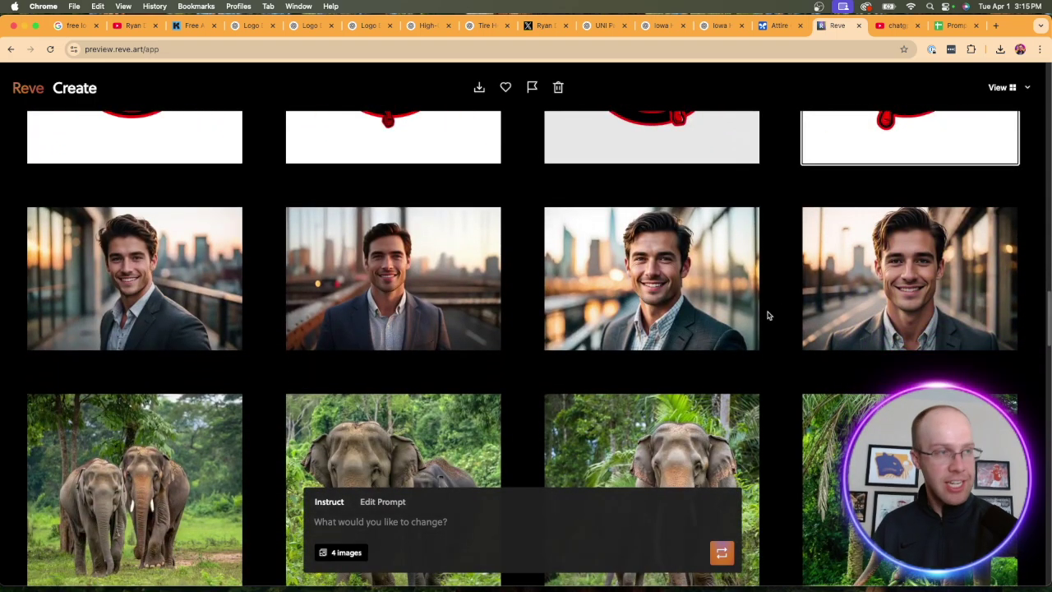
scroll(770, 271, "down", 5)
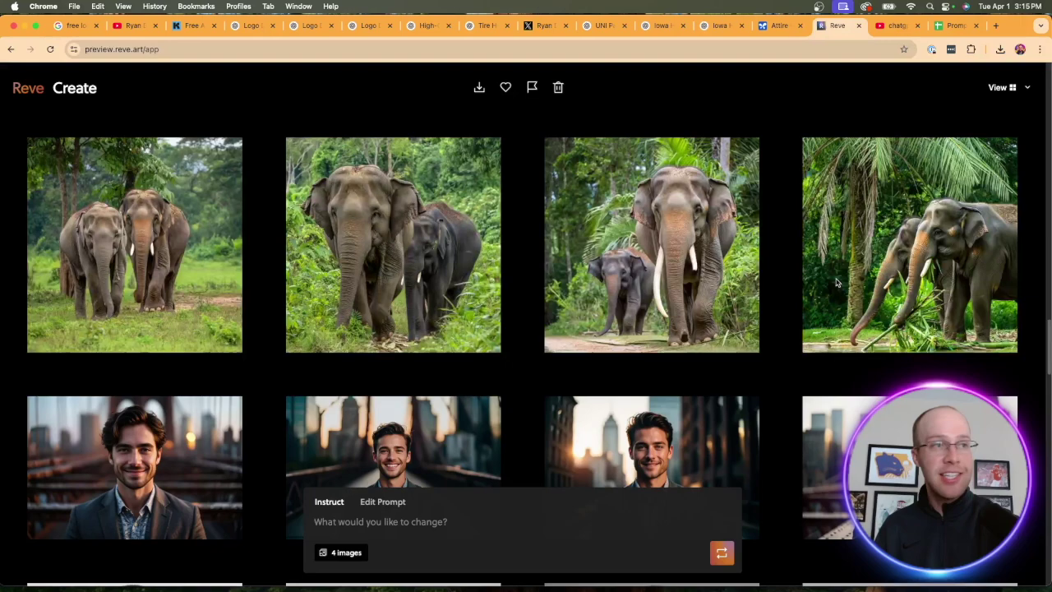
scroll(485, 285, "up", 5)
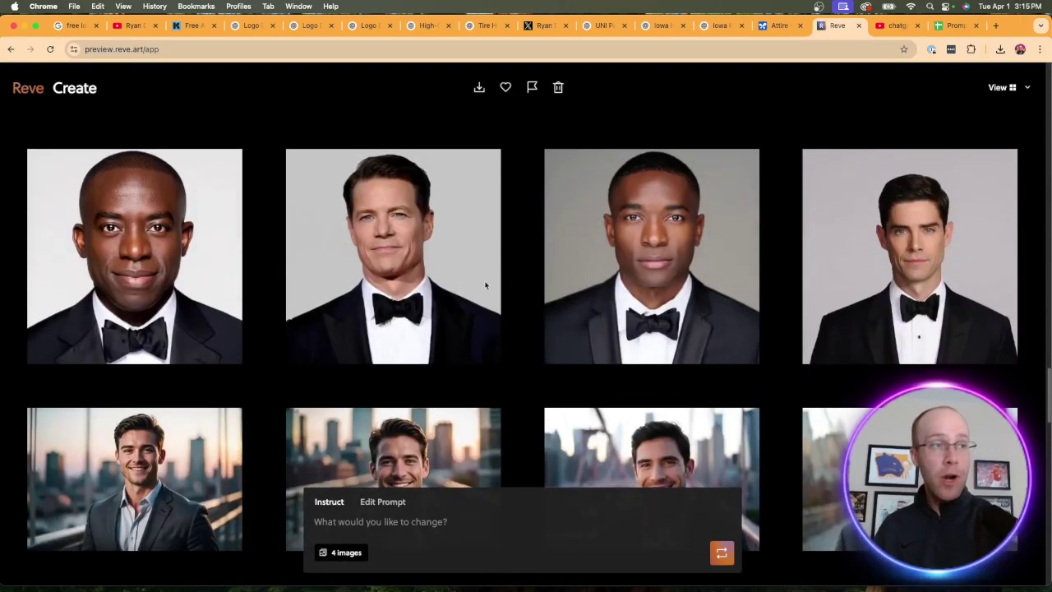
scroll(762, 268, "down", 3)
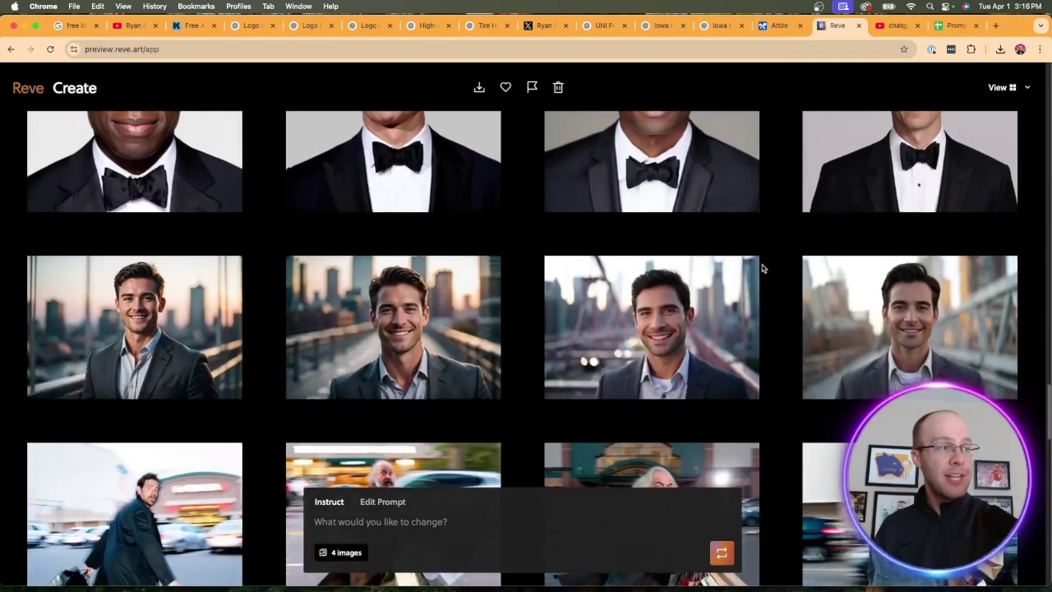
scroll(761, 269, "down", 8)
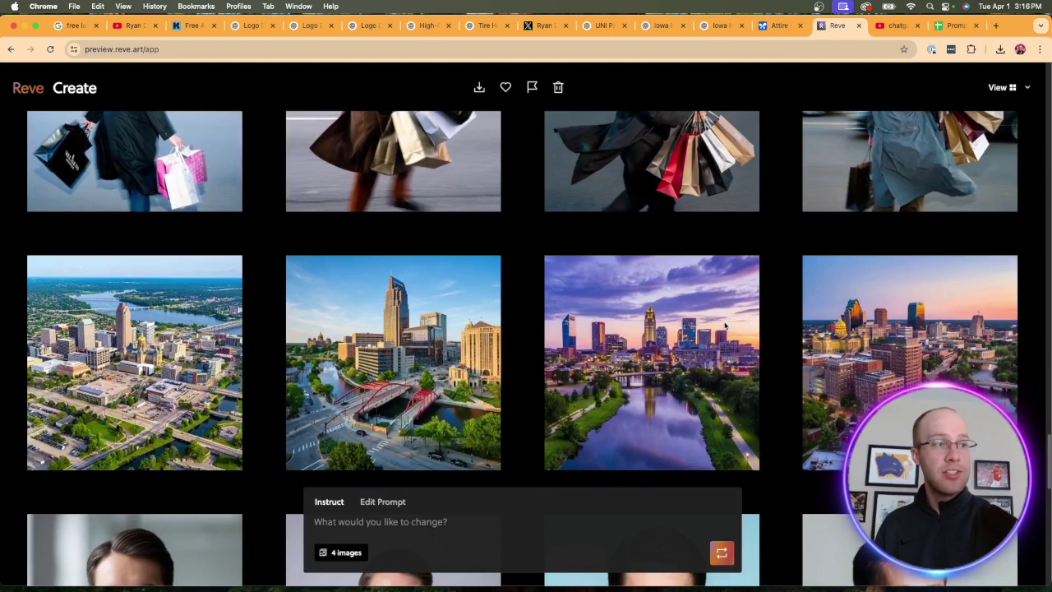
scroll(492, 307, "down", 6)
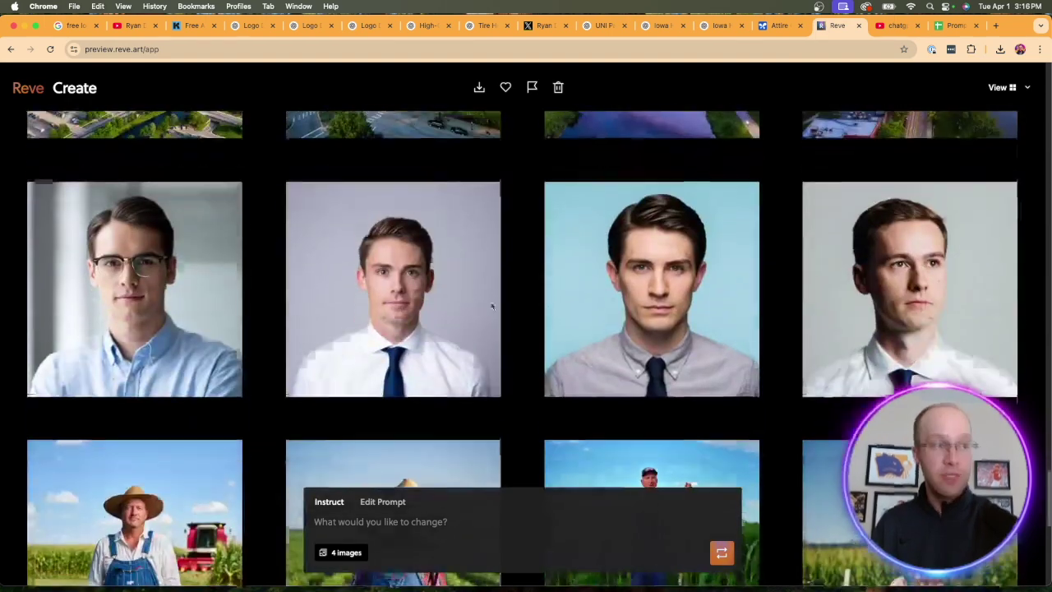
scroll(538, 279, "down", 1)
scroll(539, 278, "down", 5)
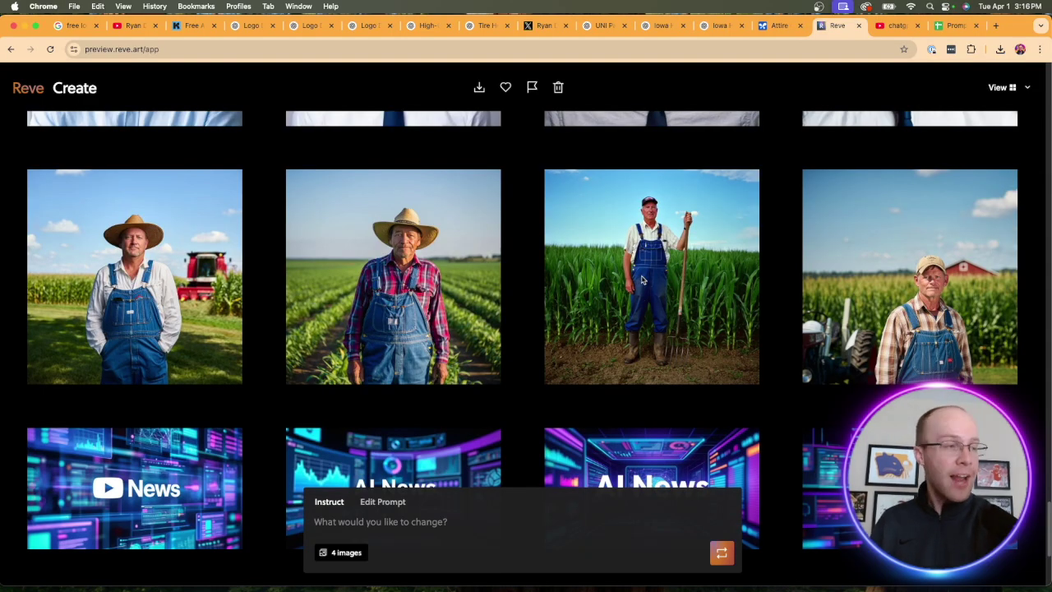
scroll(639, 280, "down", 8)
scroll(645, 280, "up", 20)
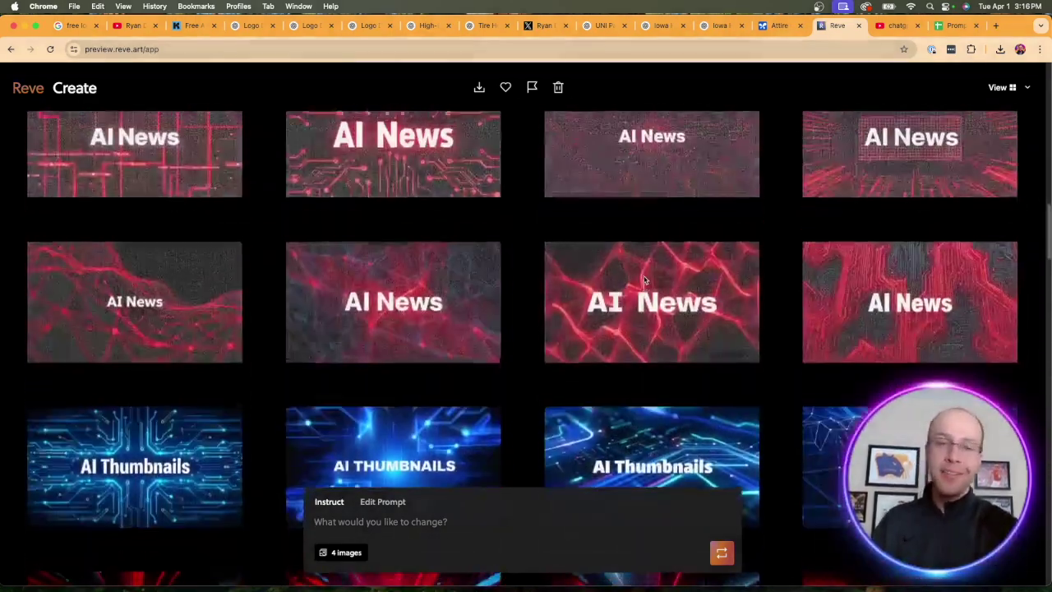